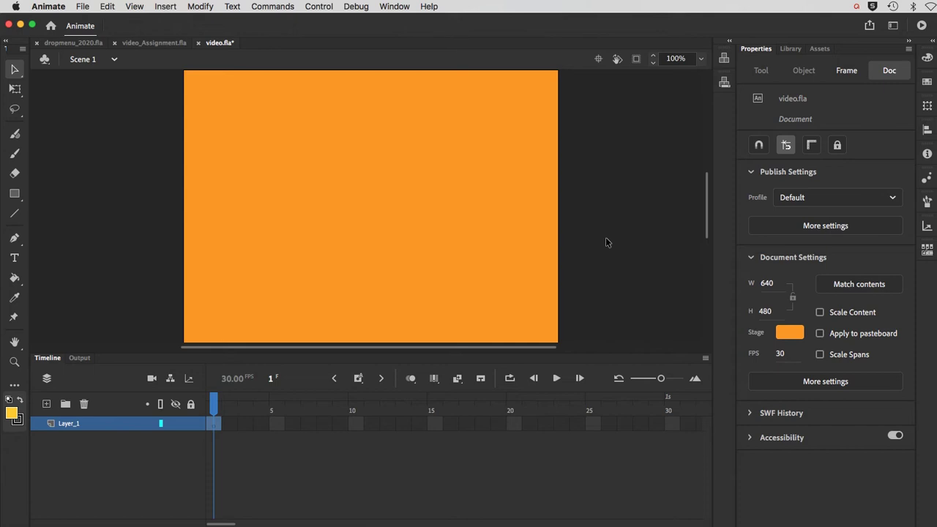
Step: Save the open document and create a new Standard 640 x 480 ActionScript 3.0 document at 30 fps
key("super+s")
left_click(86, 7)
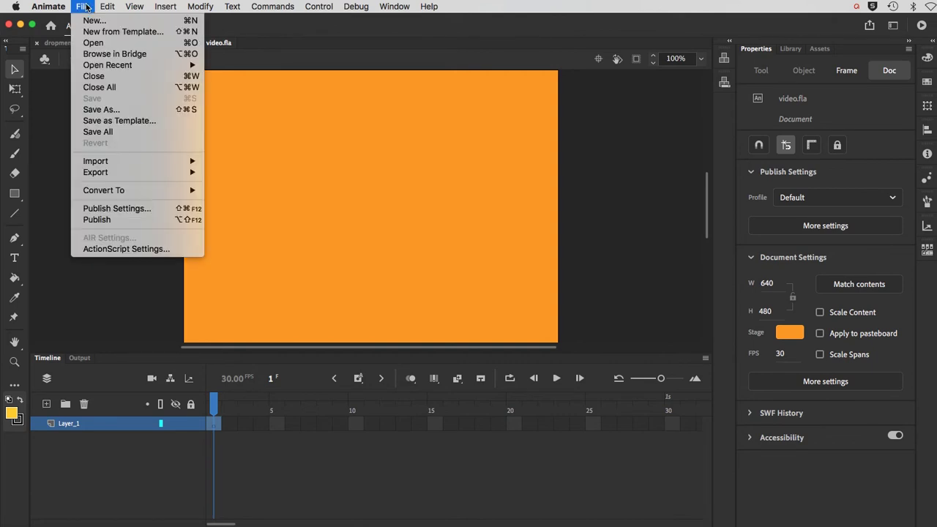
left_click(84, 7)
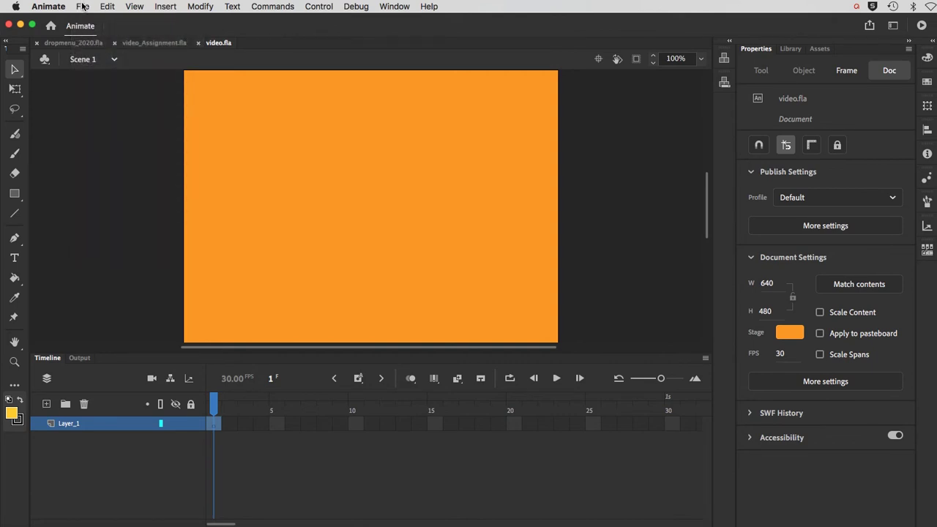
left_click(84, 7)
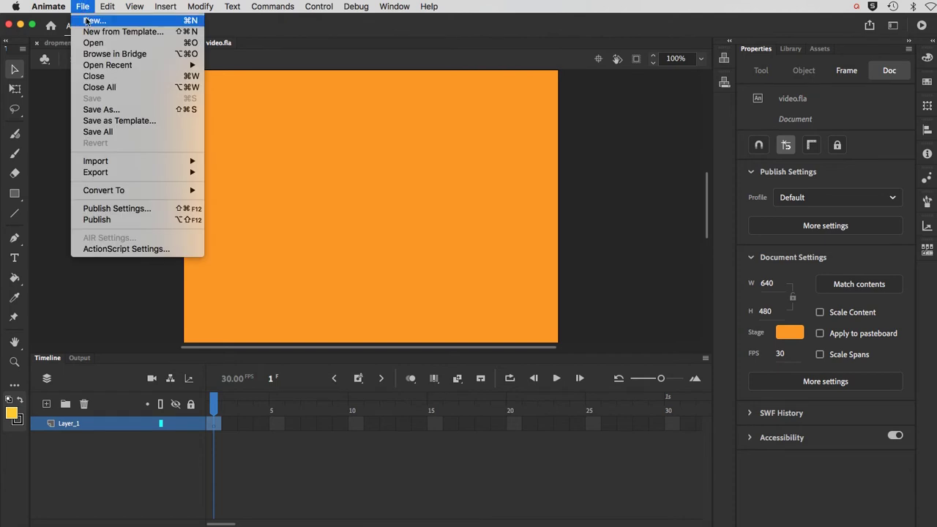
left_click(86, 21)
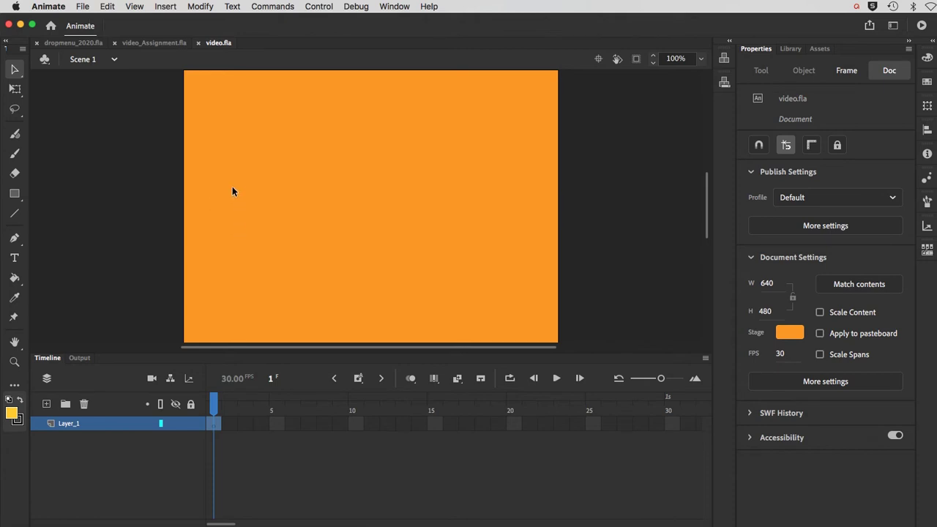
key("super+Return")
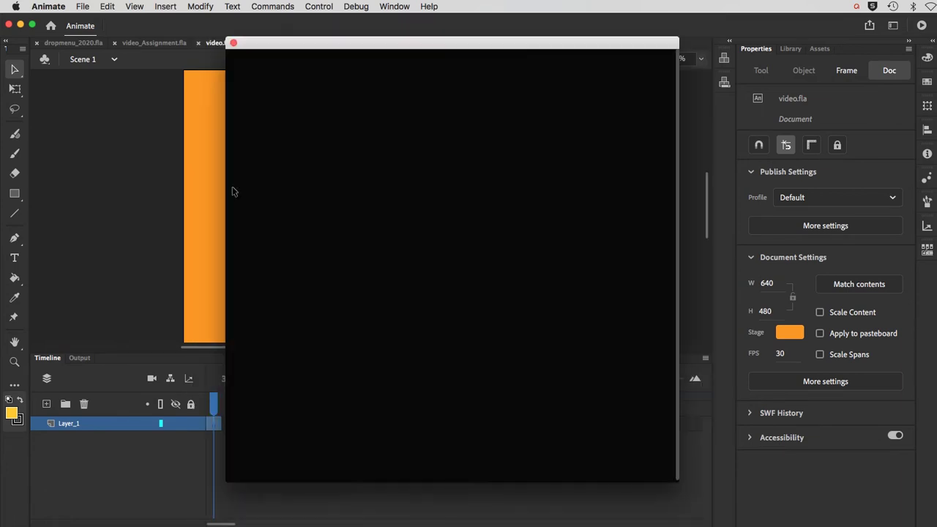
key("super+n")
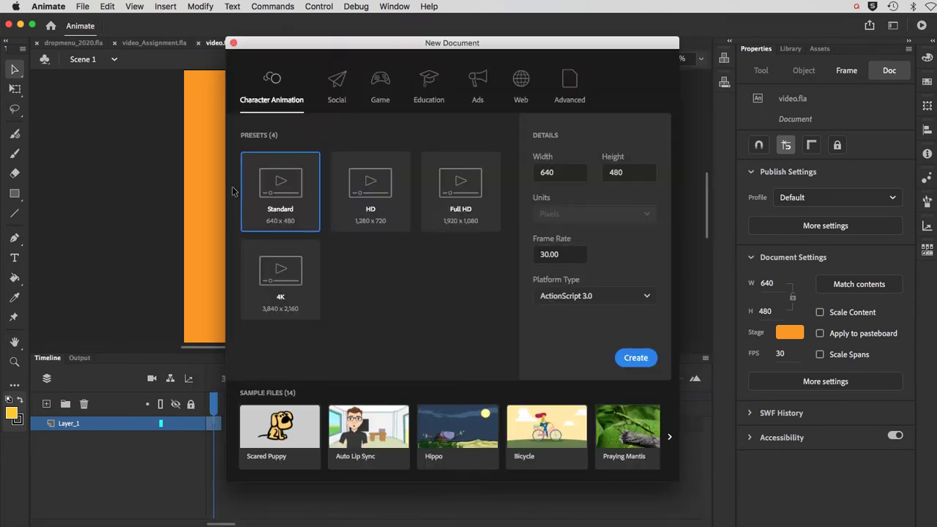
left_click(626, 361)
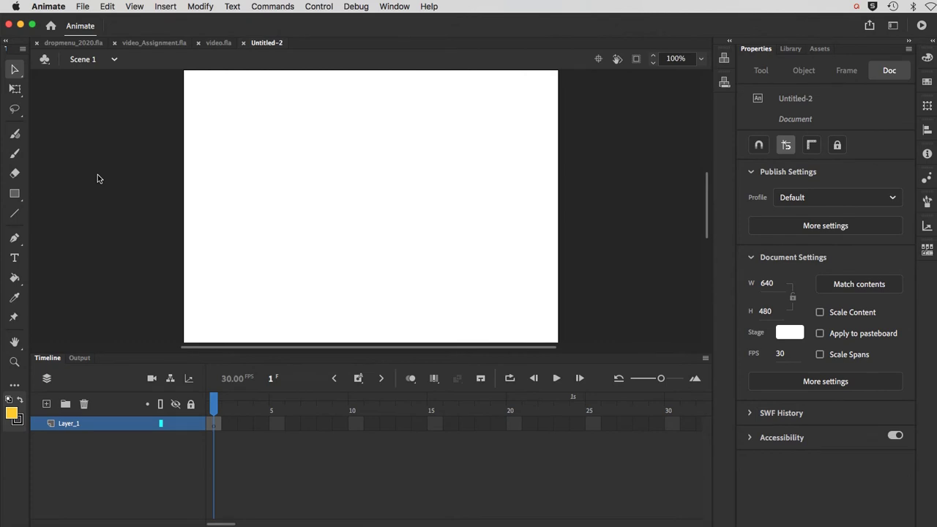
Step: Save the new document as an Animate Document in the Videos_assets folder, named with the author's surname followed by _11a
left_click(81, 9)
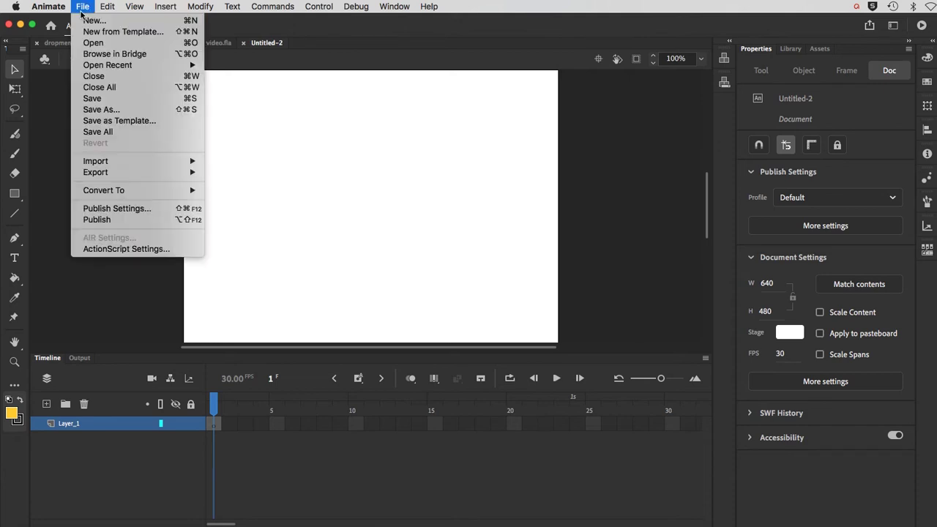
left_click(92, 110)
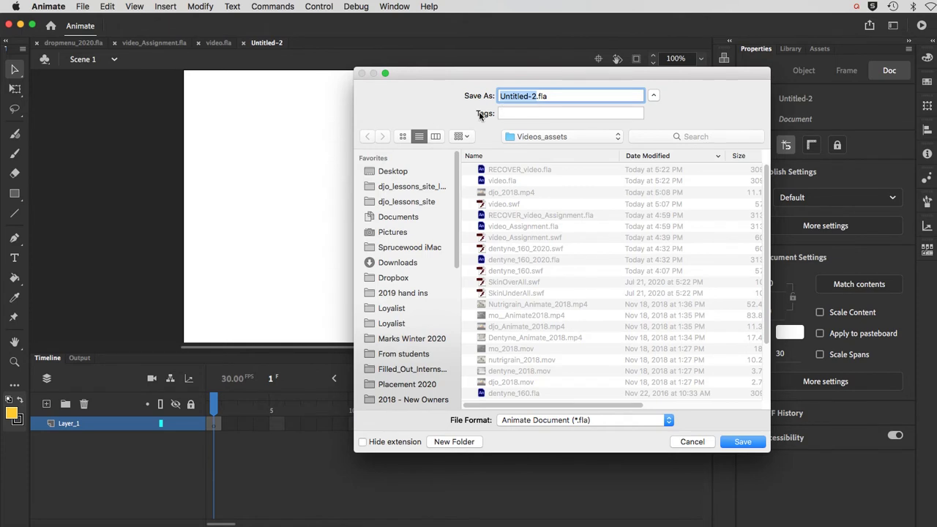
type("Video")
key("BackSpace")
key("BackSpace")
key("BackSpace")
key("BackSpace")
key("BackSpace")
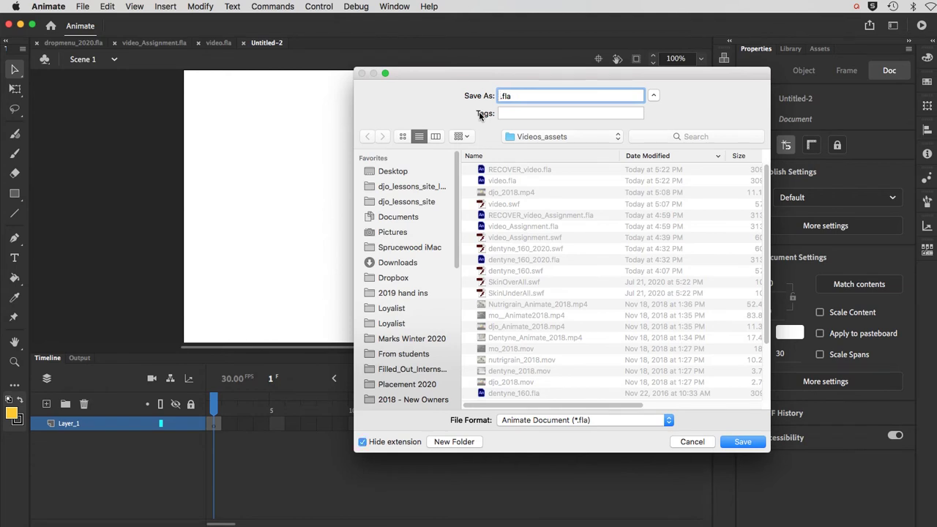
type("ouellette_11a")
left_click(730, 444)
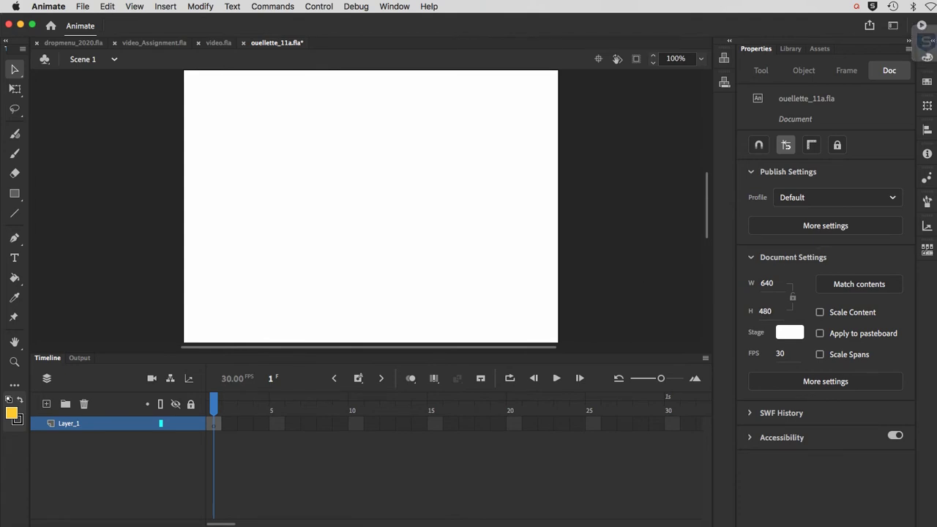
Step: Set the document's stage background color to orange
left_click(783, 335)
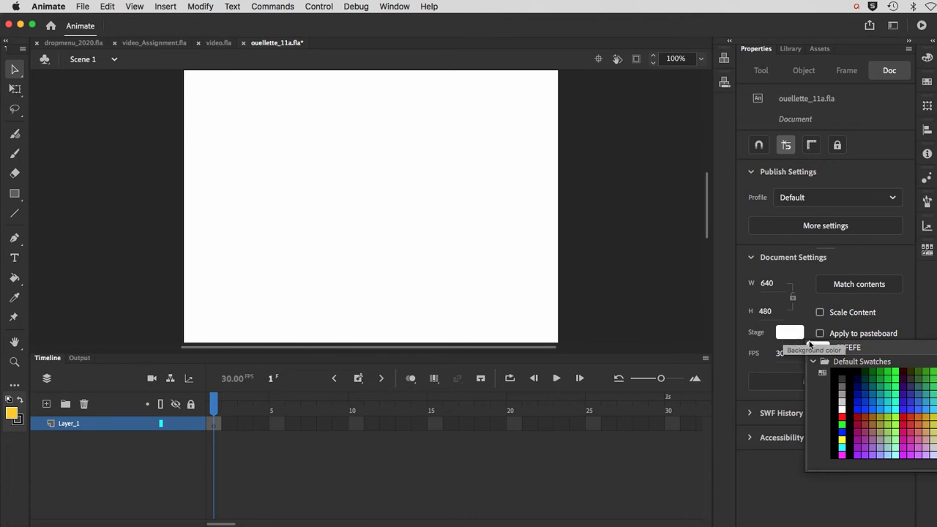
left_click(918, 416)
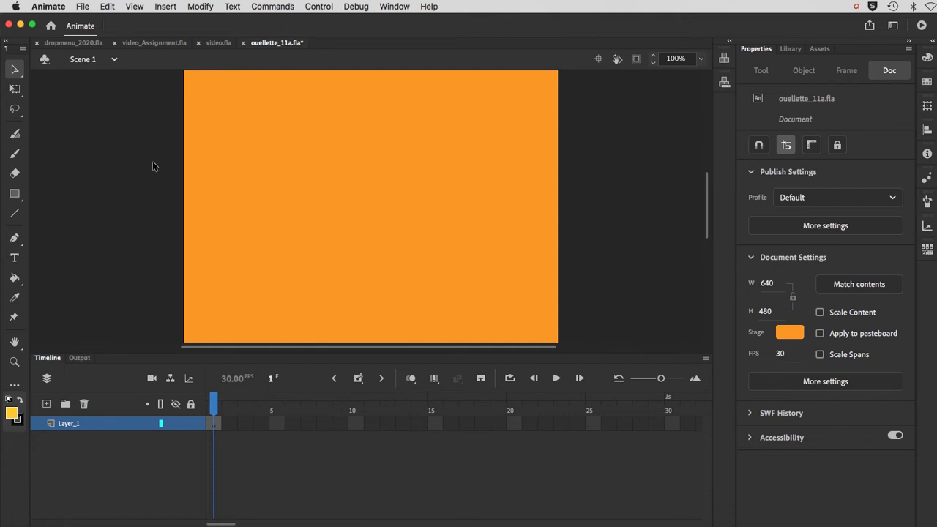
Step: Switch to Finder to check the saved document and the MP4 videos in Videos_assets, and return to Animate
key("super+Tab")
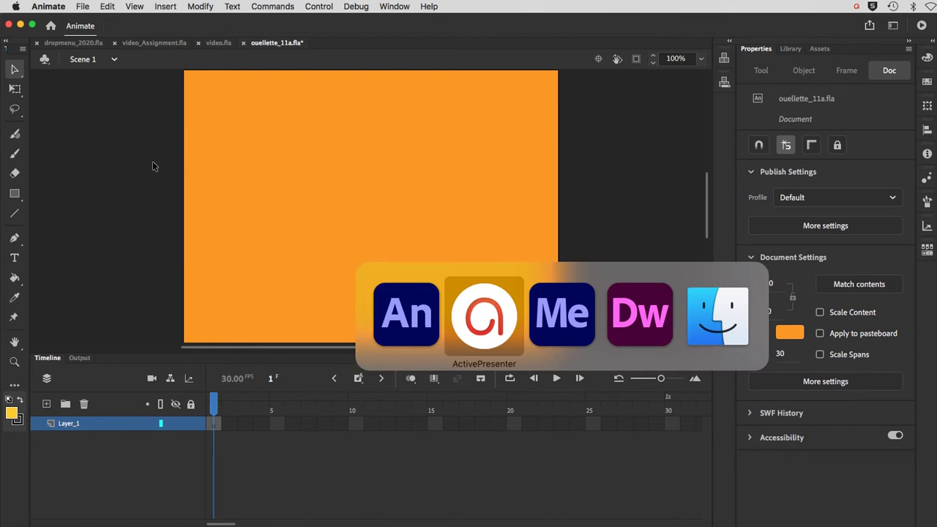
key("super+Tab")
key("super+Tab")
key("super+Tab")
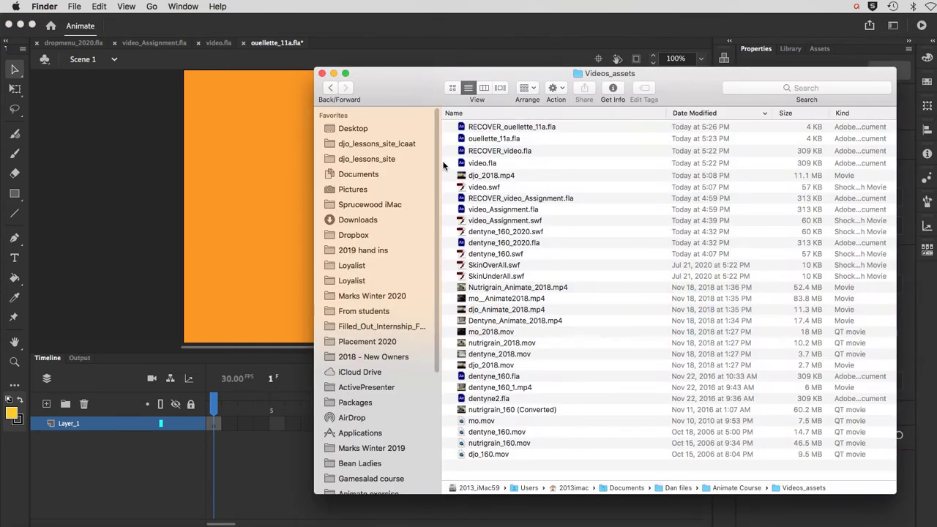
left_click(466, 140)
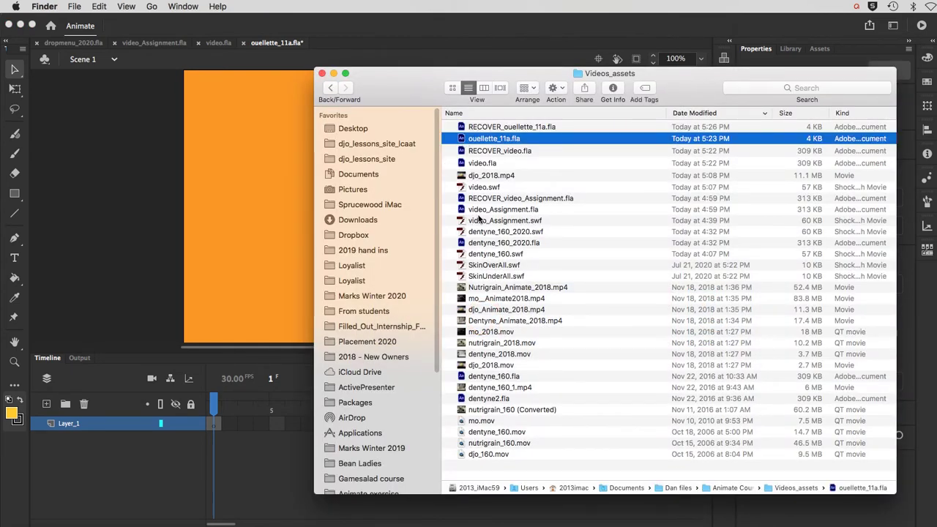
left_click(493, 289)
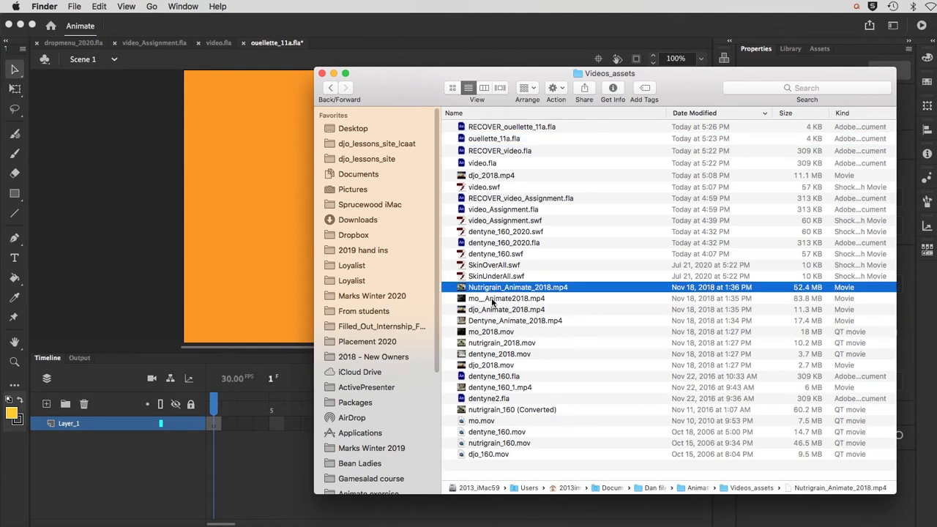
left_click(493, 300)
left_click(126, 288)
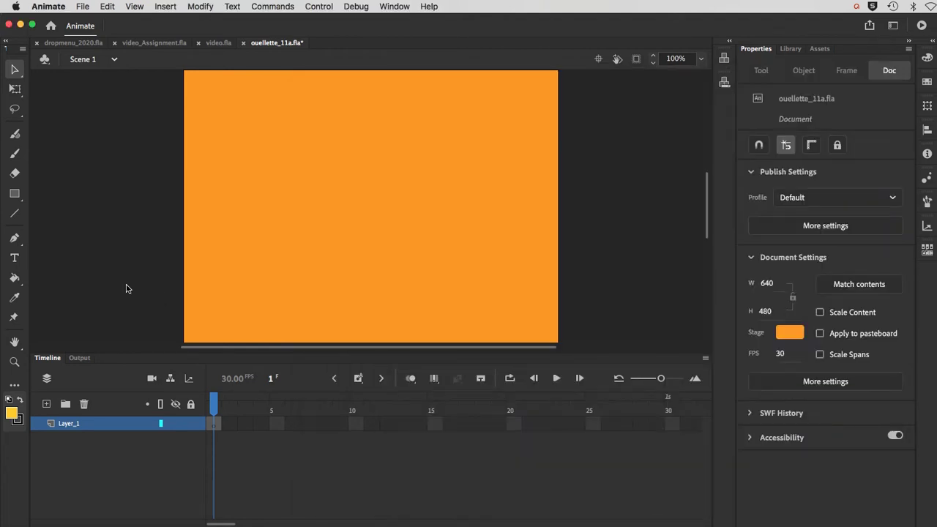
Step: Start a video import that loads djo_Animate_2018.mp4 from Videos_assets as external video with a playback component
left_click(78, 7)
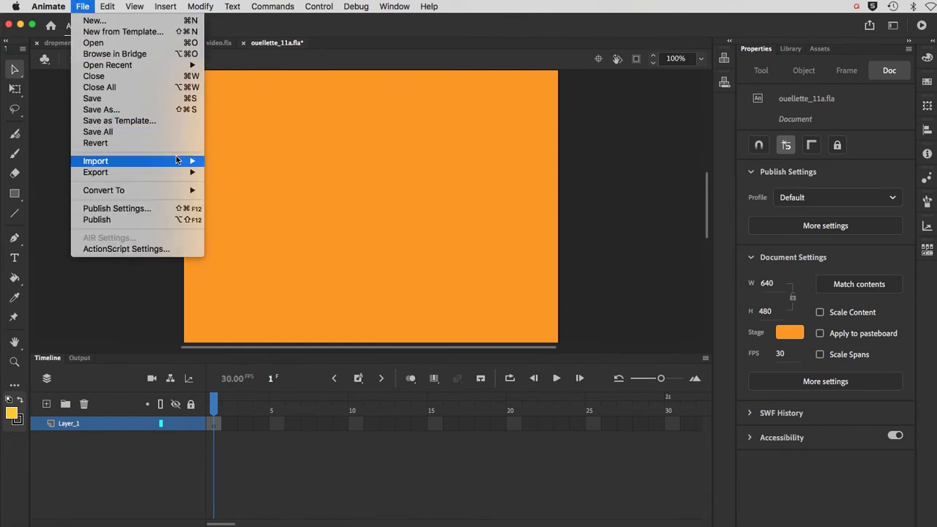
mouse_move(179, 160)
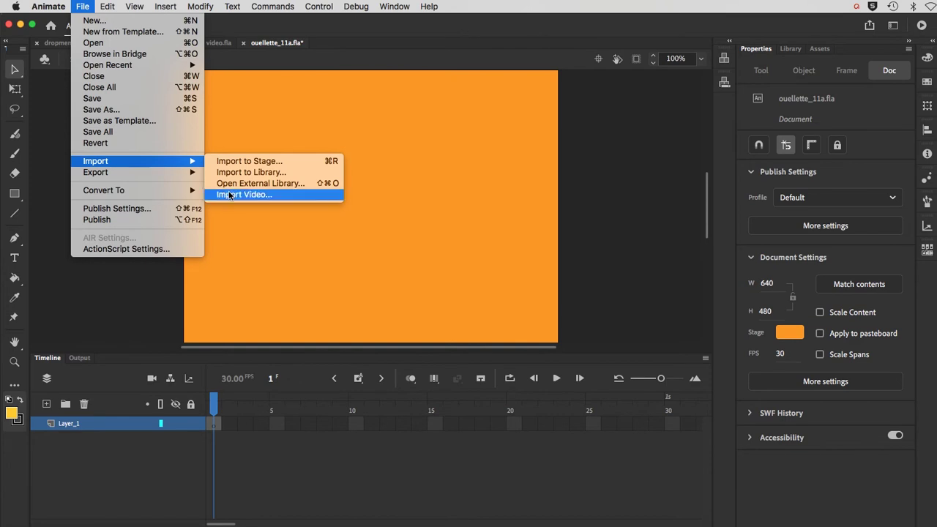
left_click(229, 195)
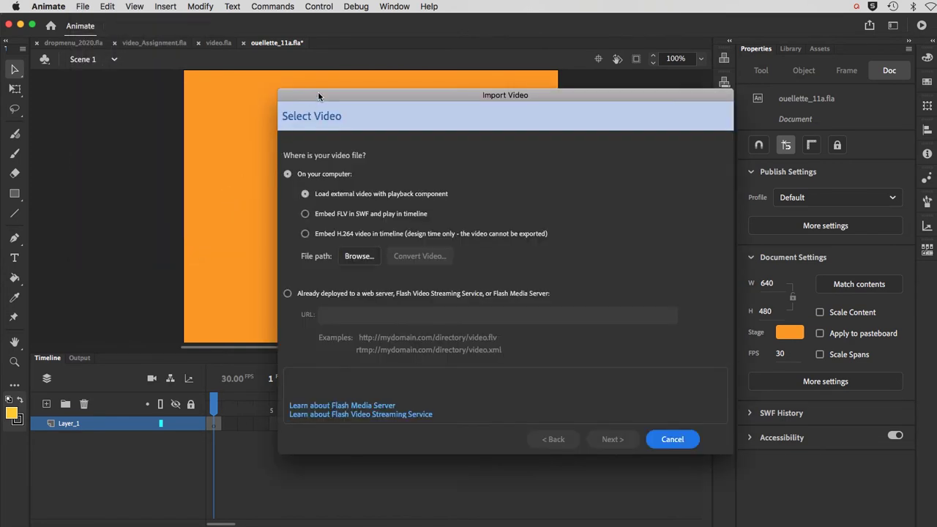
left_click_drag(317, 91, 253, 86)
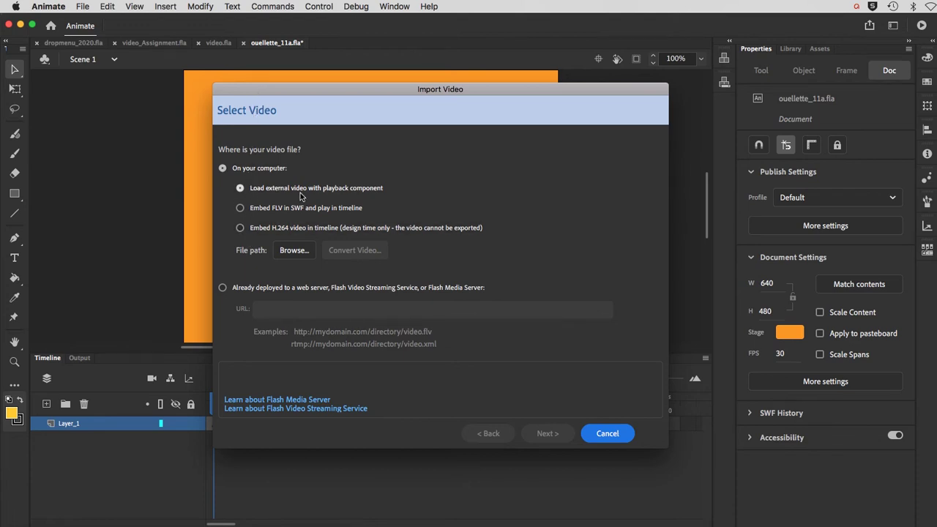
left_click(292, 251)
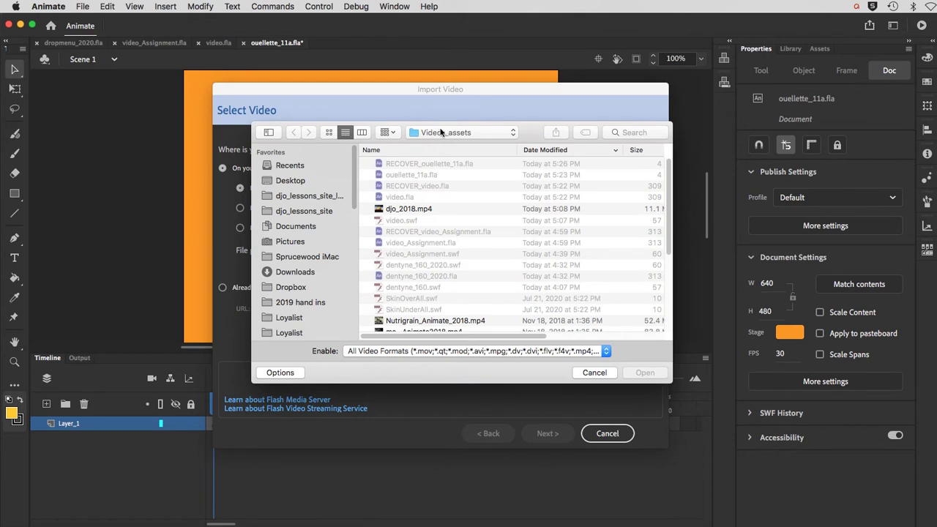
left_click(400, 210)
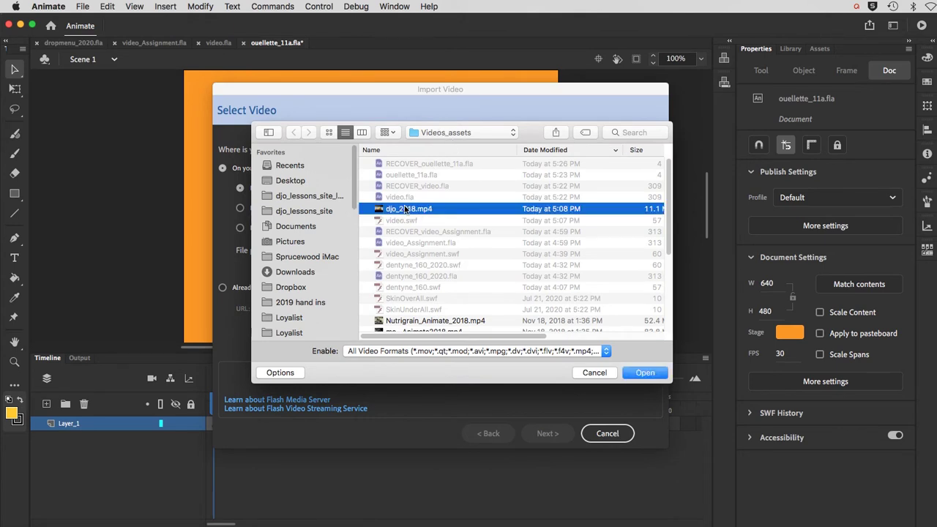
scroll(404, 210, "down", 5)
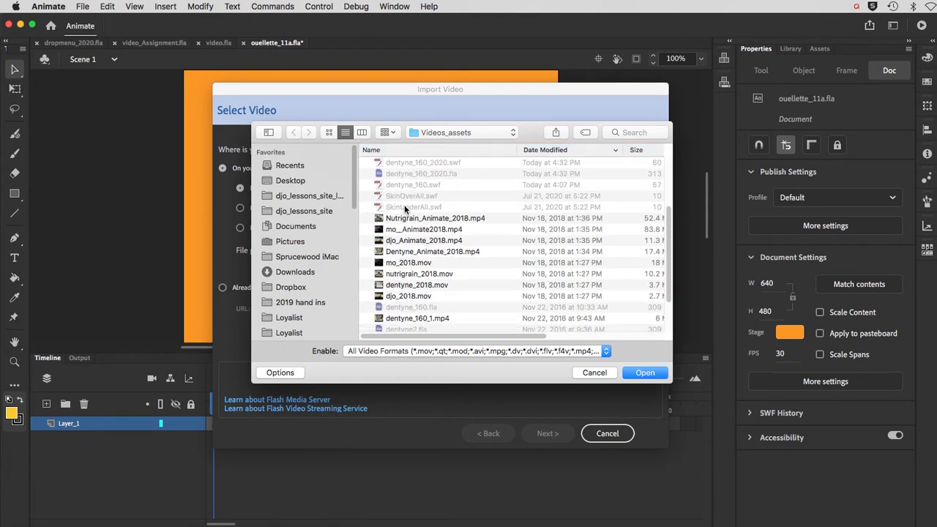
left_click(399, 240)
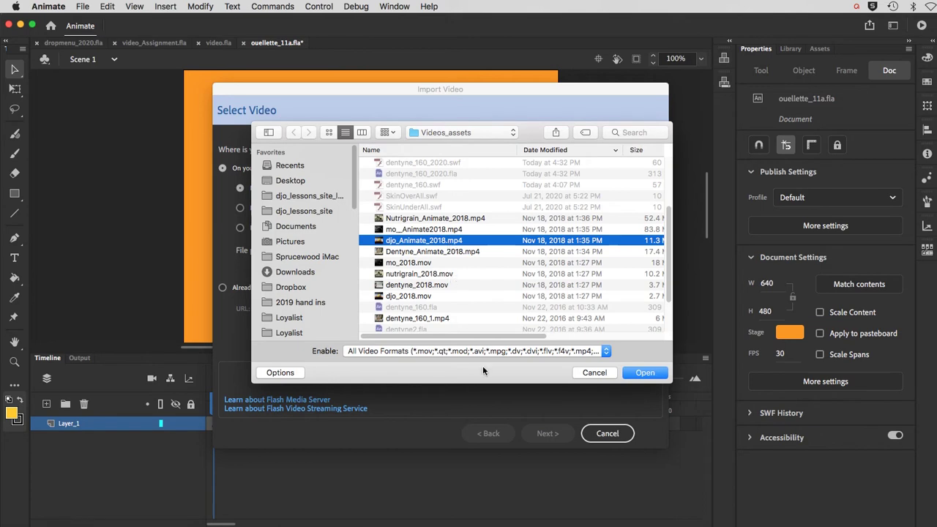
left_click(637, 374)
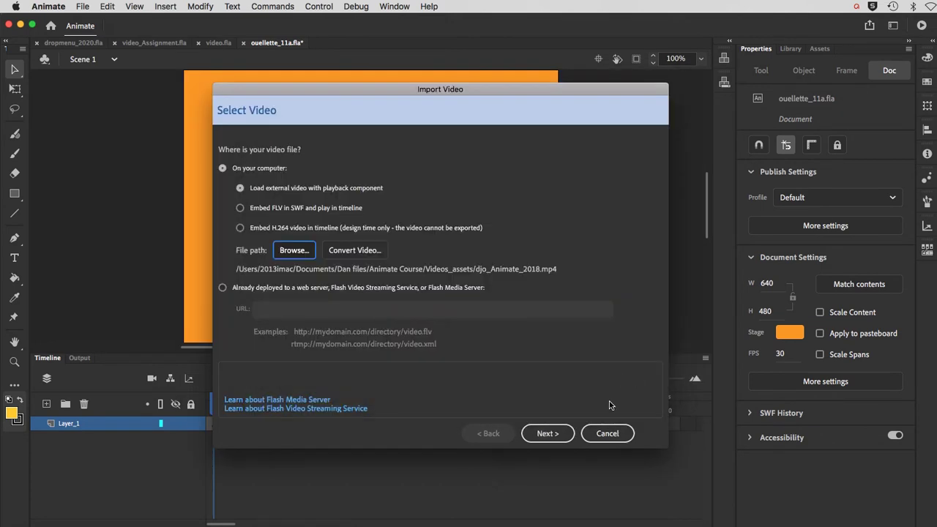
left_click(561, 435)
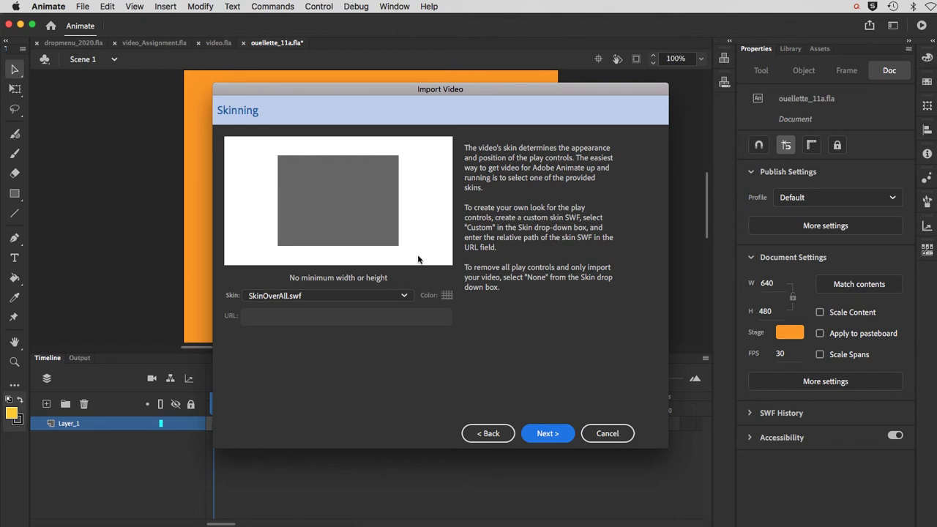
Step: Choose the SkinUnderPlayStopSeekMuteVol.swf skin for the video's play controls and finish the import
left_click(405, 297)
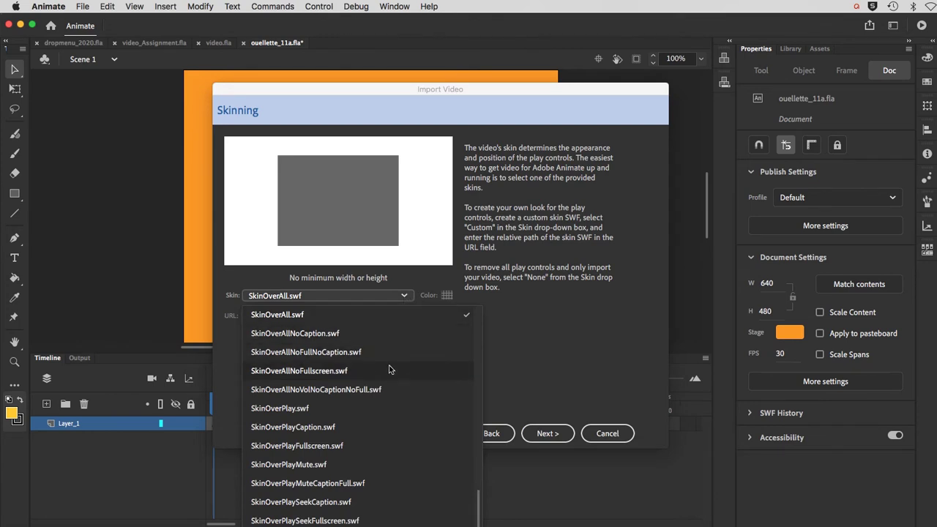
scroll(387, 414, "down", 10)
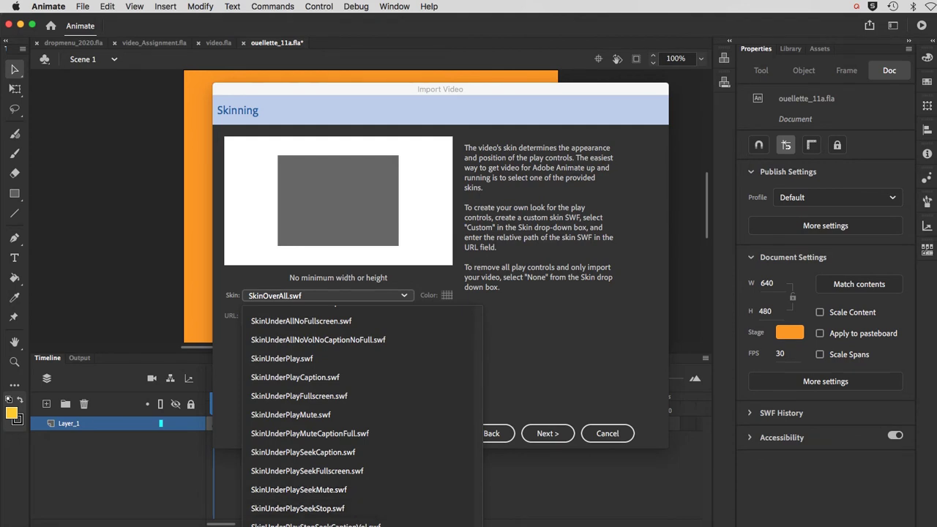
left_click(307, 526)
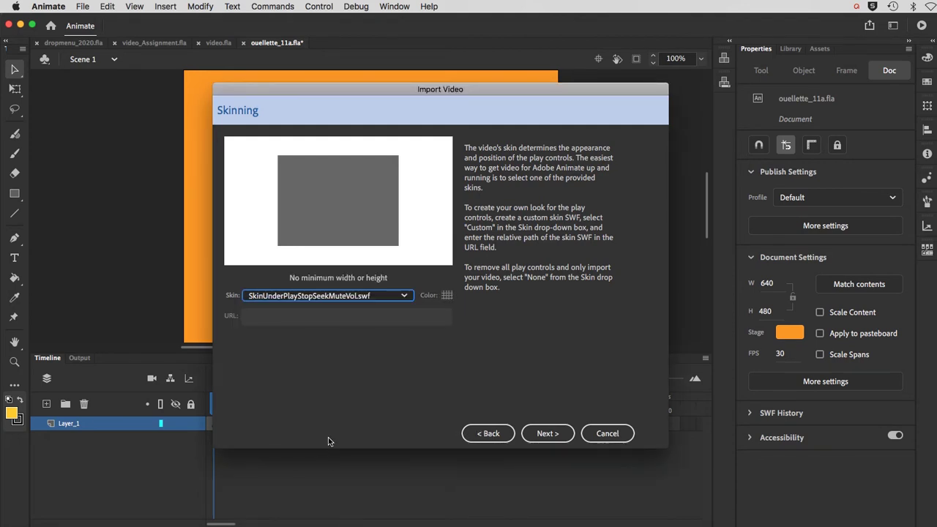
left_click(534, 433)
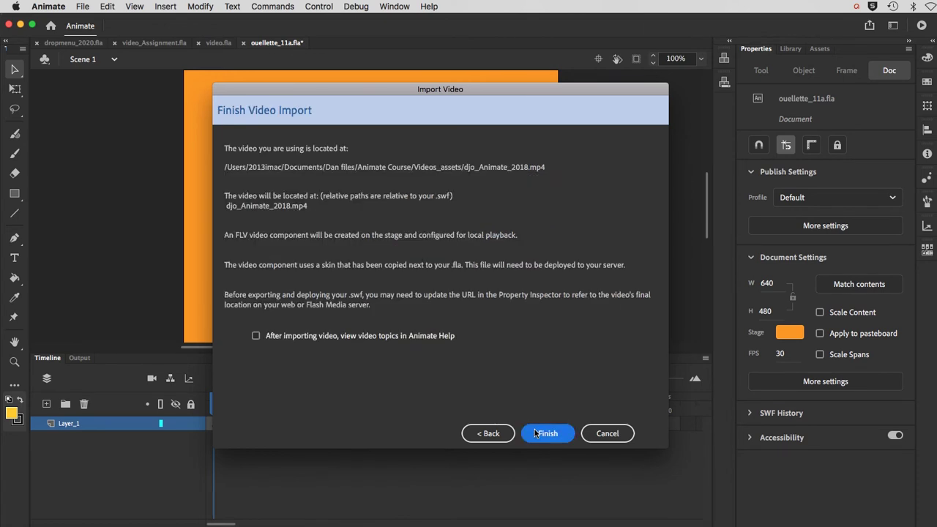
left_click(547, 433)
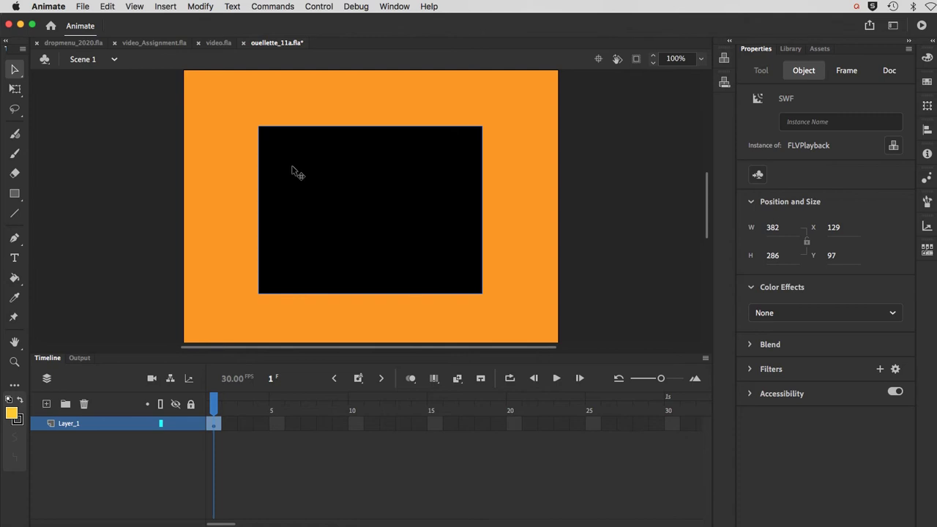
Step: Test the movie to preview the imported video on the stage
left_click(318, 6)
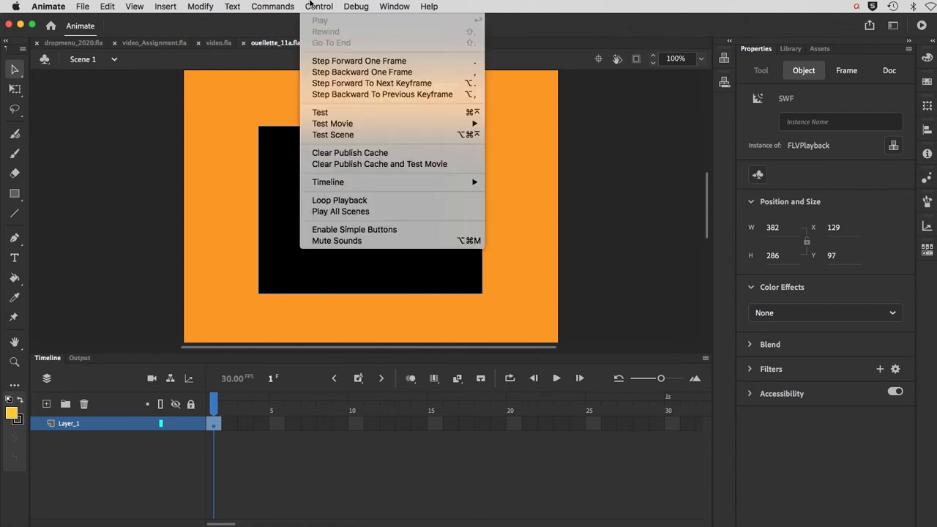
left_click(320, 112)
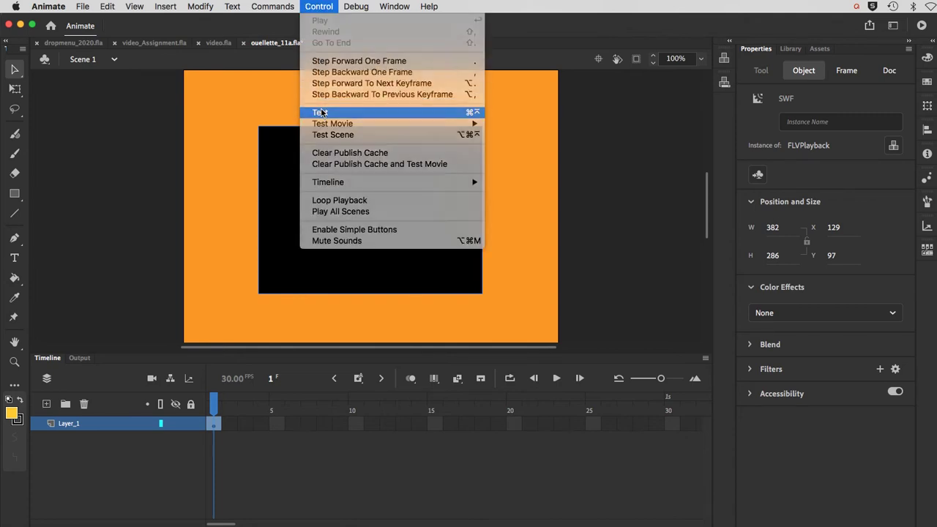
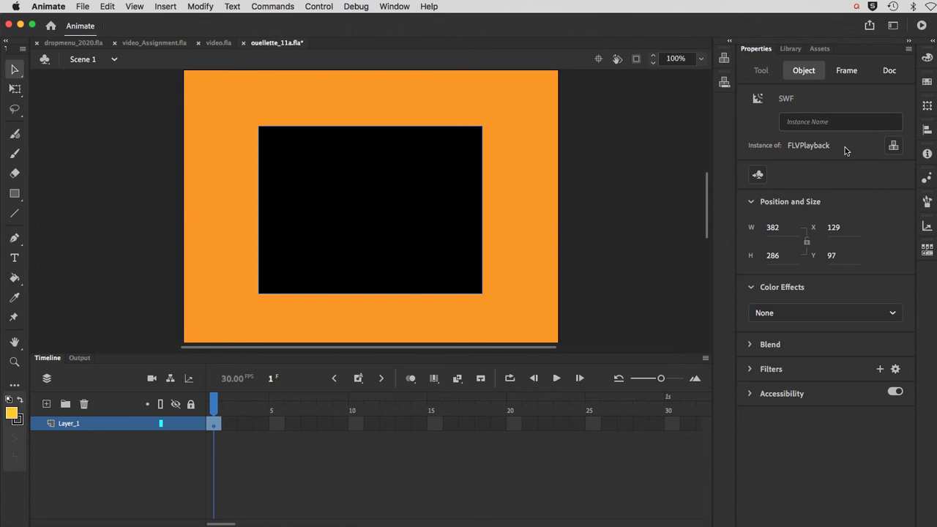
Step: Show the component parameters of the video on the stage and turn off autoPlay
left_click(893, 147)
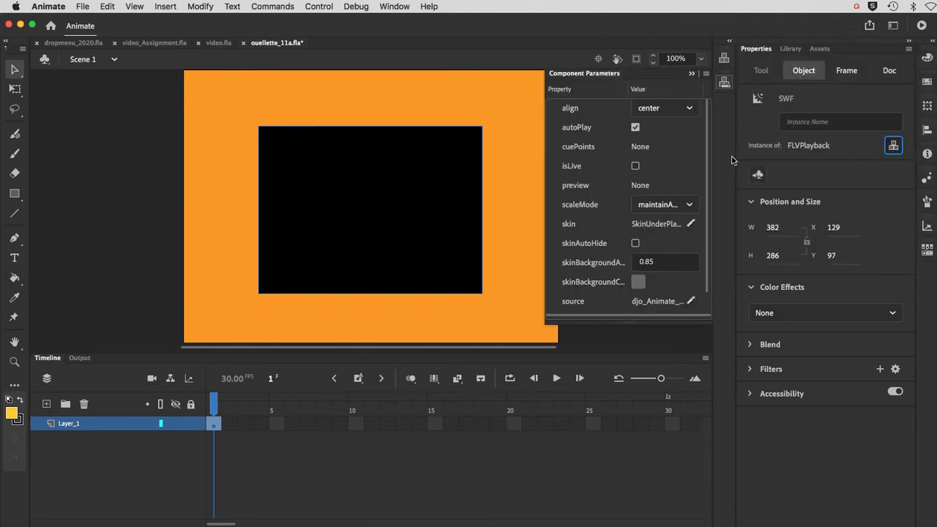
mouse_move(706, 143)
left_mouse_down()
mouse_move(707, 176)
mouse_move(699, 130)
left_mouse_up()
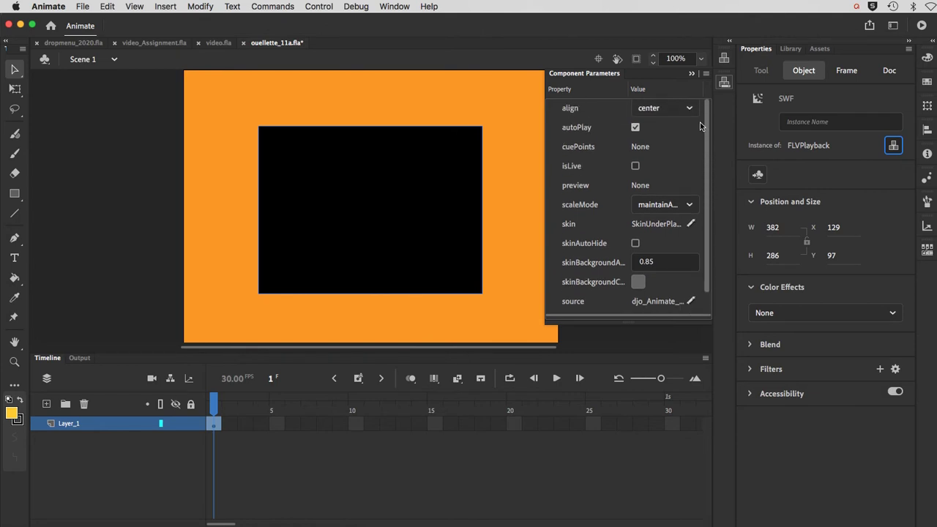
left_click(635, 128)
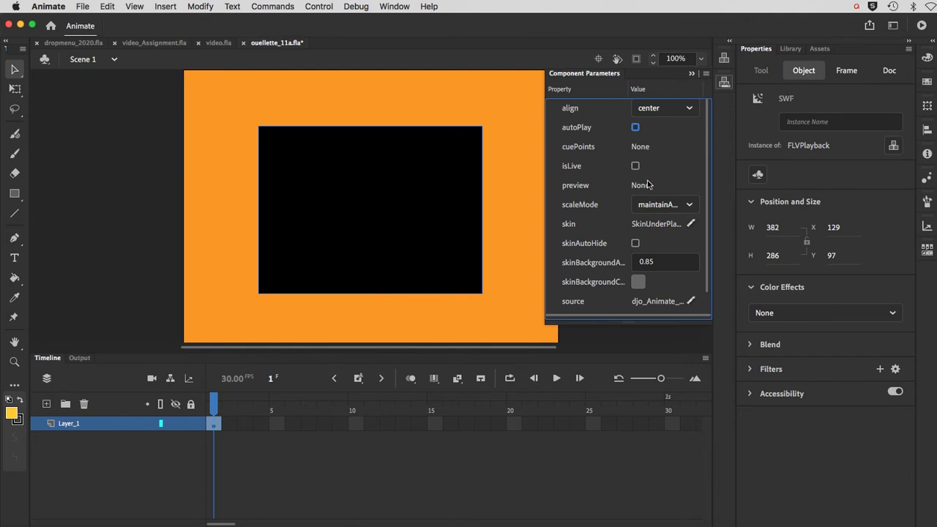
Step: Change the video component's skin to SkinUnderAll.swf
left_click(691, 224)
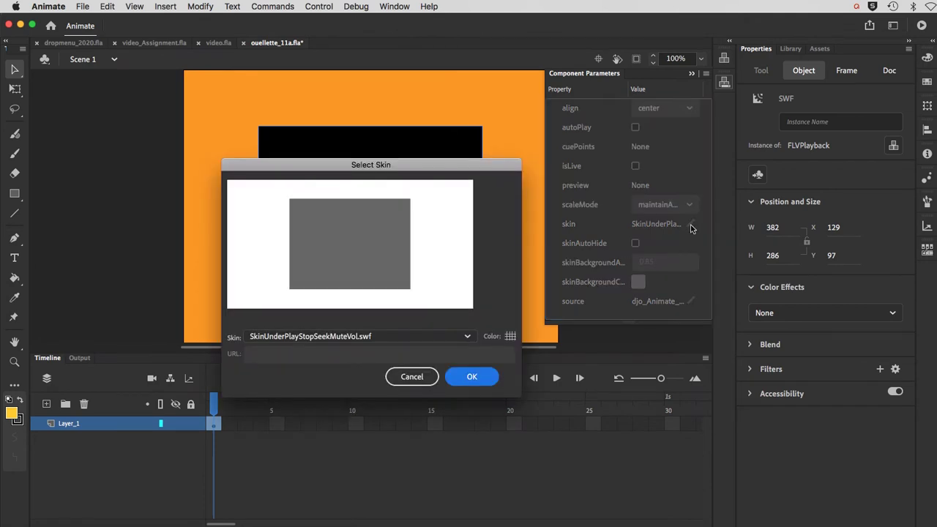
left_click(459, 337)
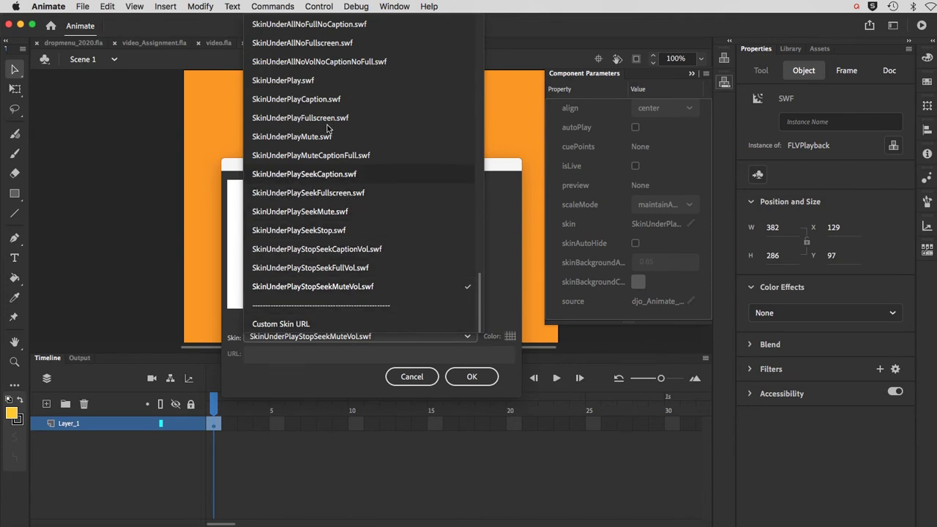
scroll(328, 91, "up", 5)
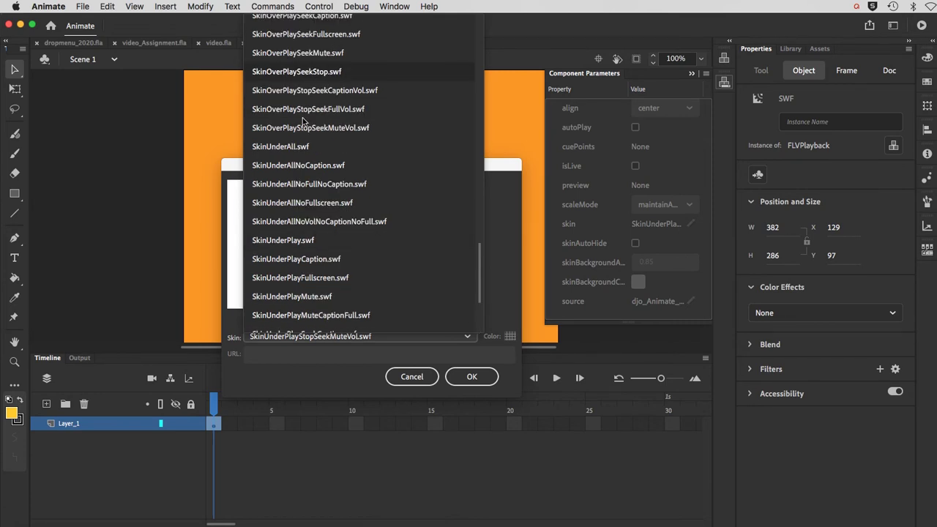
left_click(292, 147)
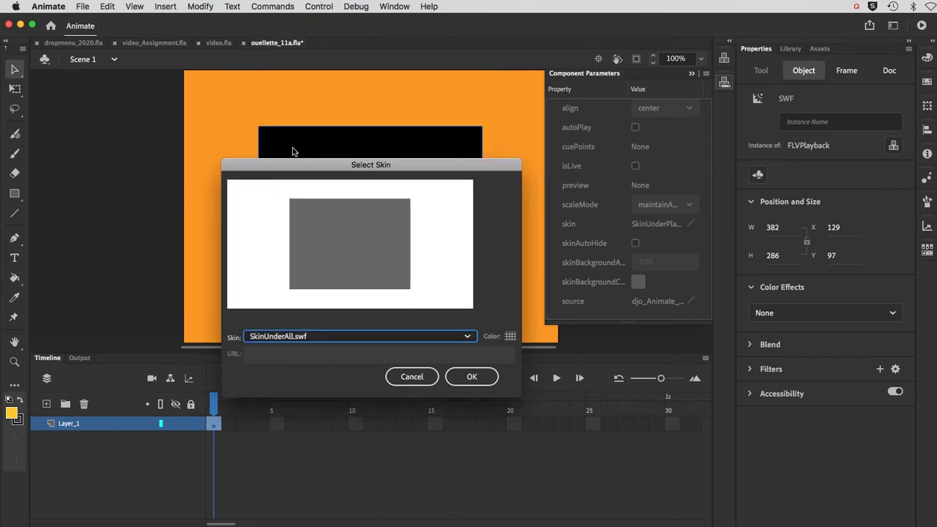
left_click(453, 378)
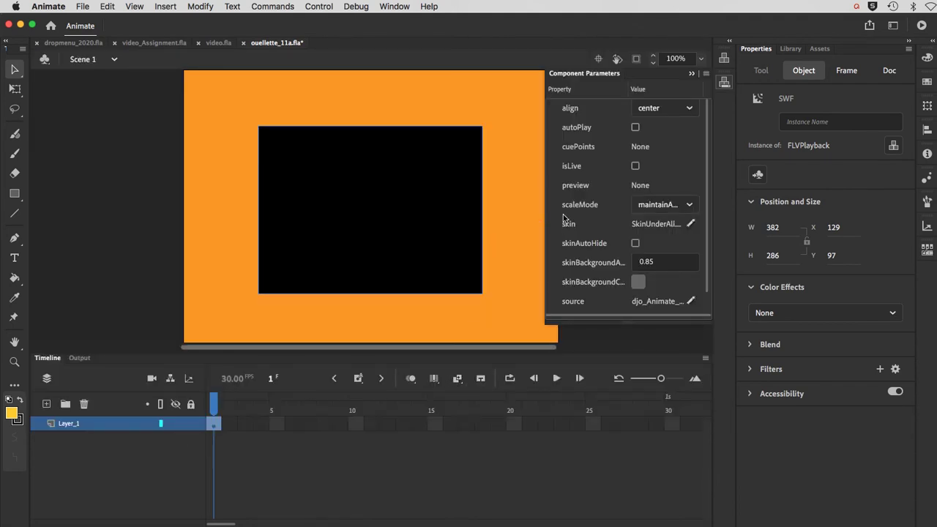
Step: Set the video component's source to Dentyne_Animate_2018.mp4 from the Videos_assets folder
left_click_drag(703, 276, 710, 309)
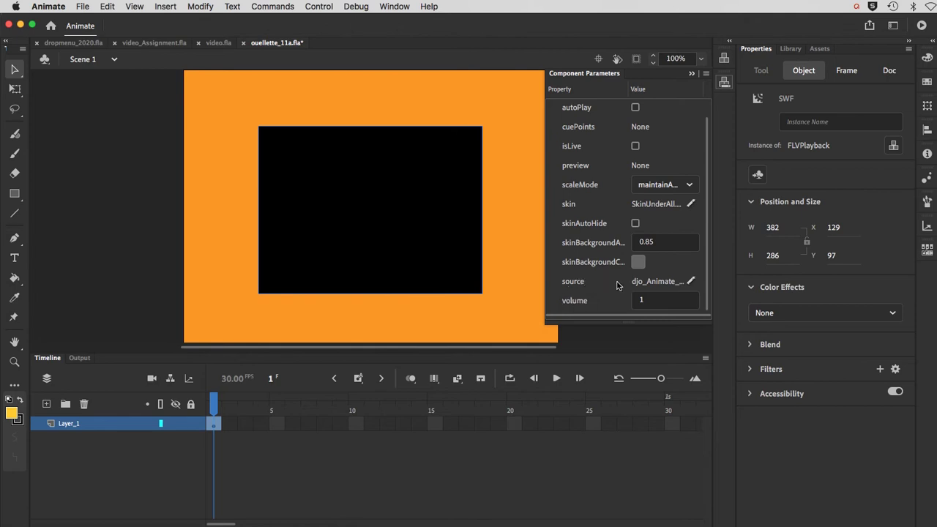
left_click(690, 282)
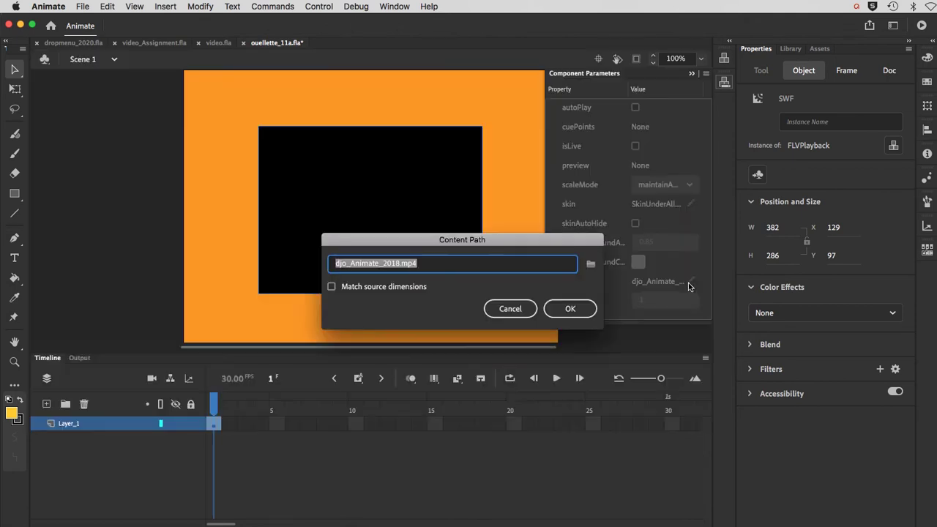
left_click_drag(440, 263, 330, 264)
left_click(439, 264)
left_click(589, 264)
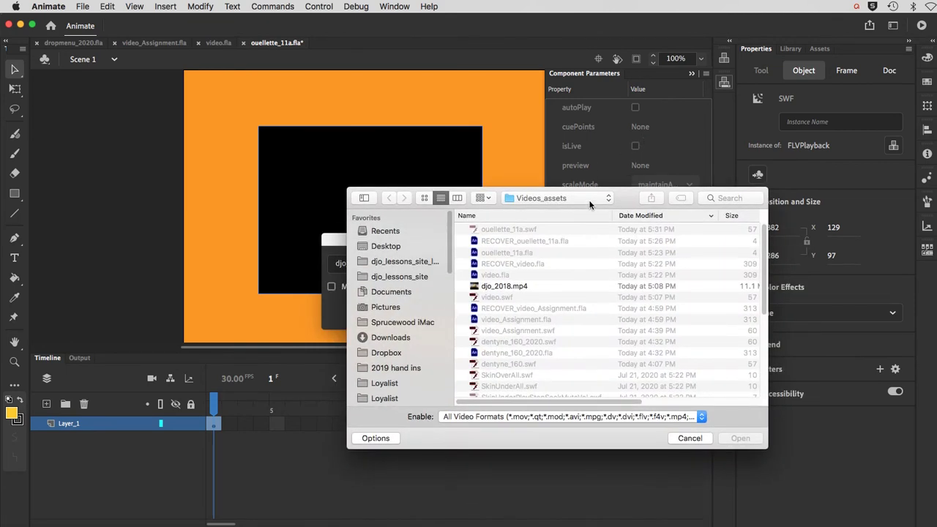
left_click_drag(762, 271, 761, 301)
scroll(762, 307, "down", 2)
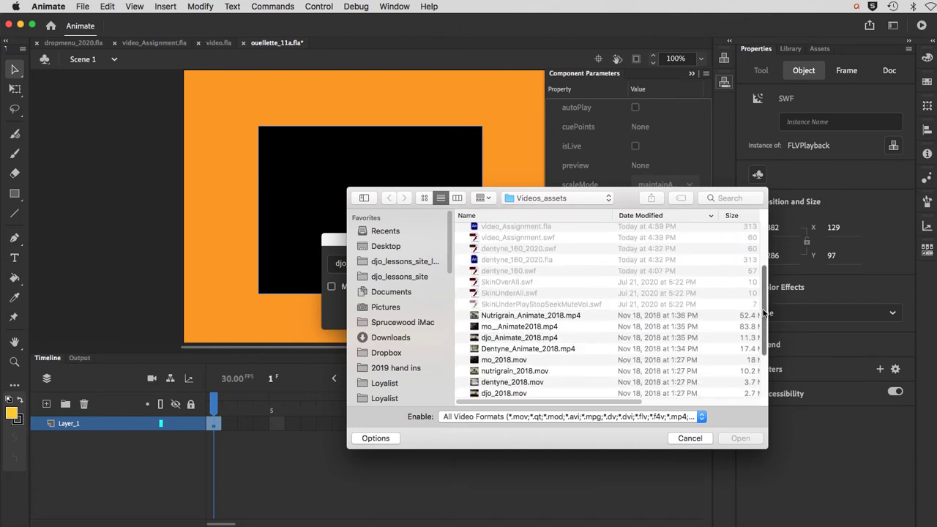
left_click(538, 350)
left_click(732, 439)
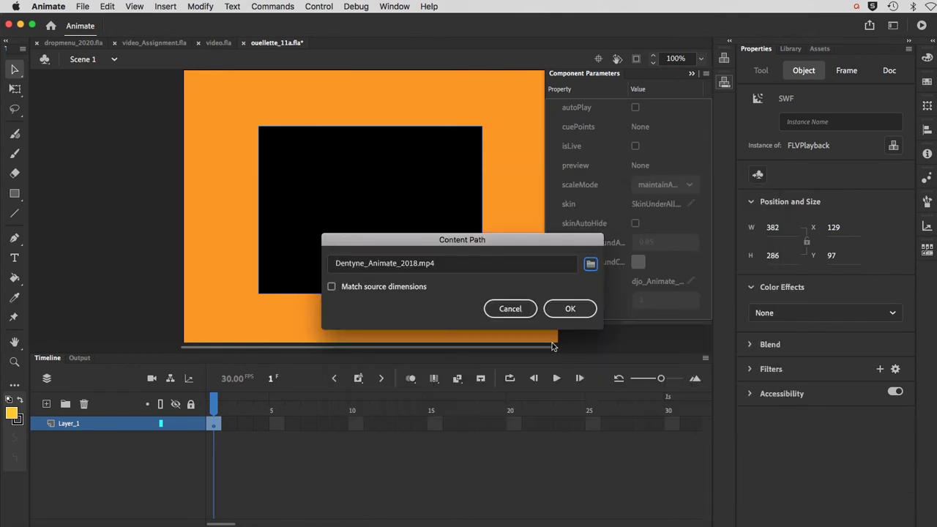
left_click(558, 311)
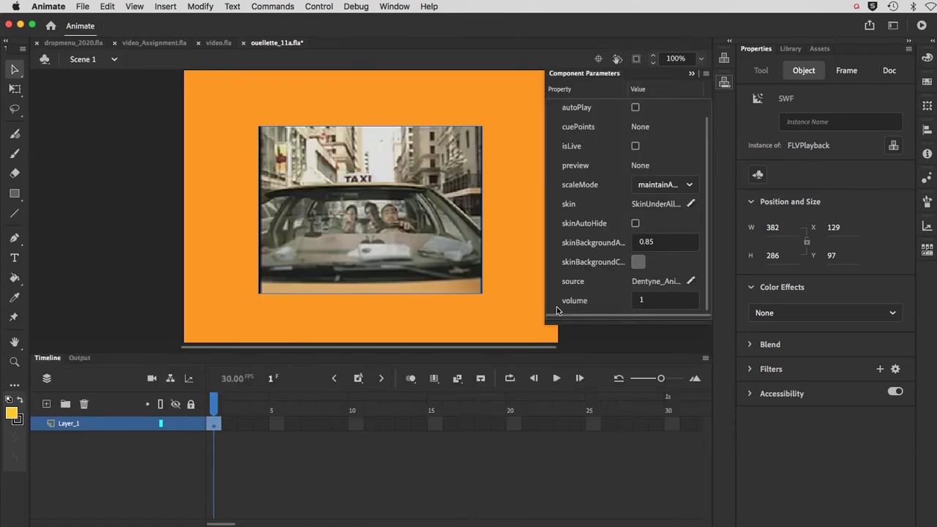
Step: Test the movie, play and stop the video with the skin's controls, and close the preview
left_click(893, 145)
left_click(893, 145)
left_click(892, 146)
left_click(892, 147)
left_click(319, 7)
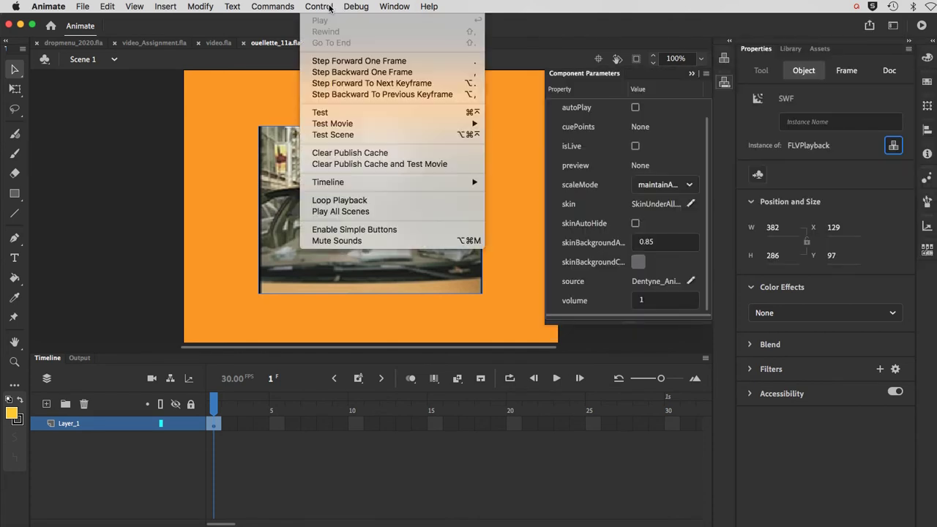
left_click(330, 113)
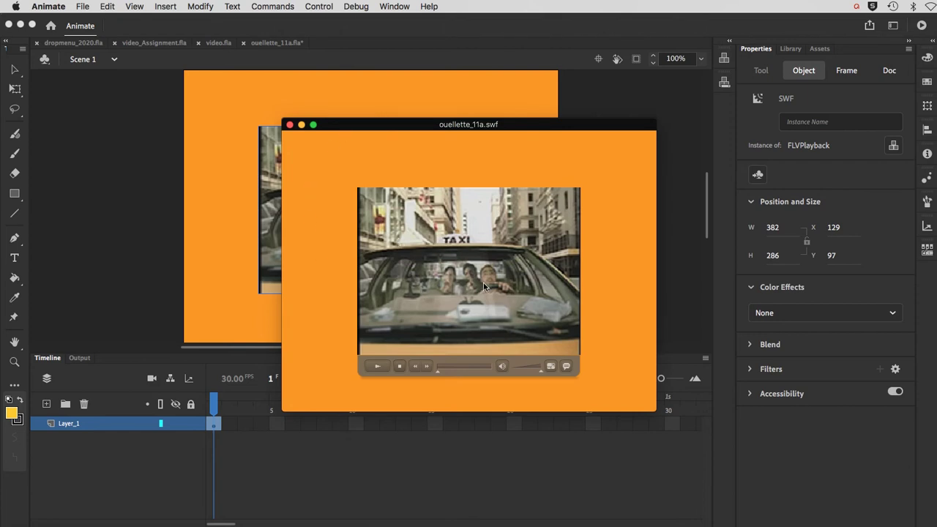
left_click(377, 366)
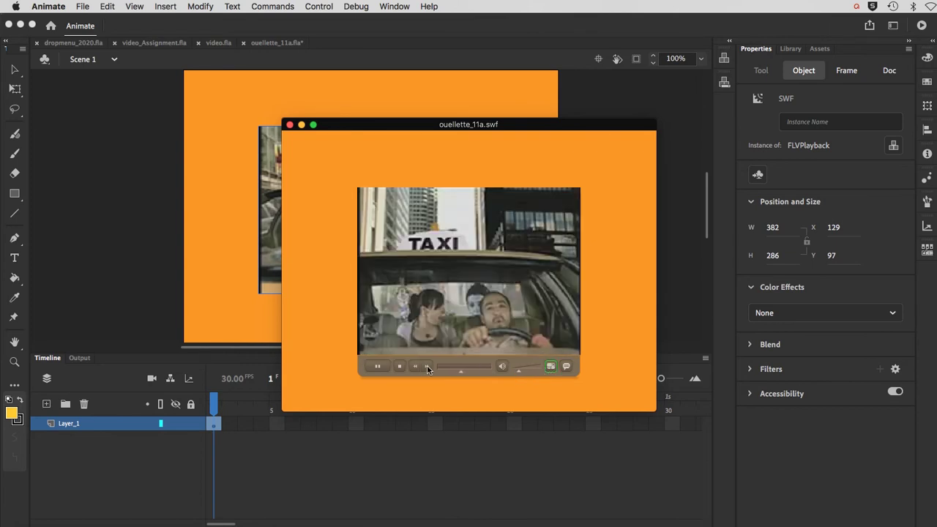
left_click(400, 366)
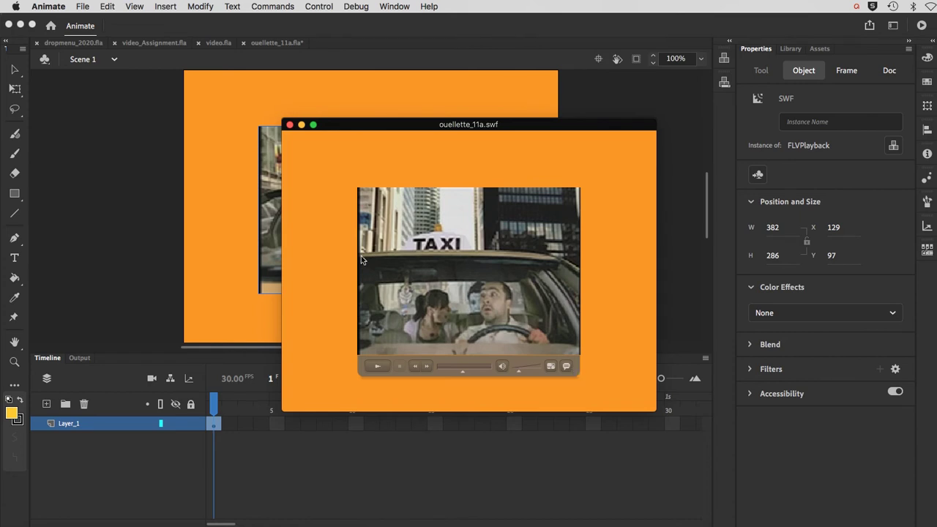
left_click(289, 125)
Step: Delete the video component from the stage
left_click(209, 241)
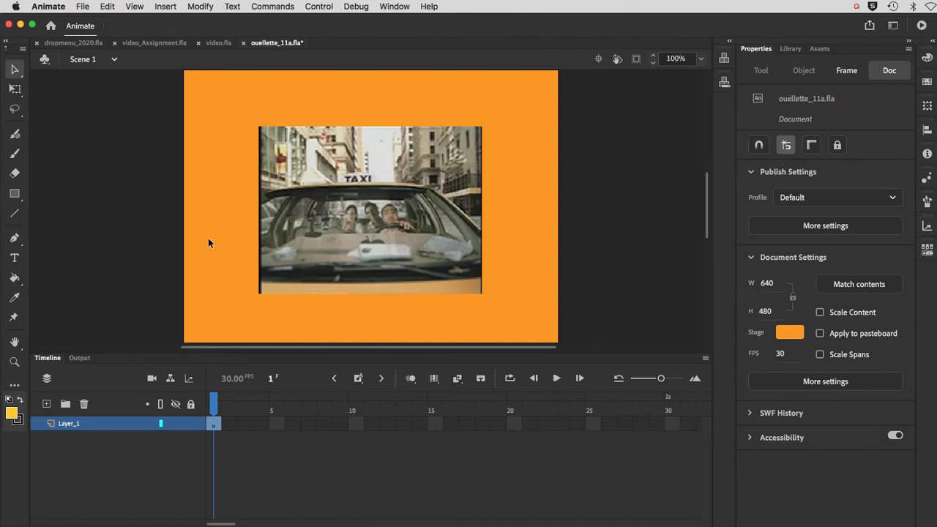
left_click(317, 227)
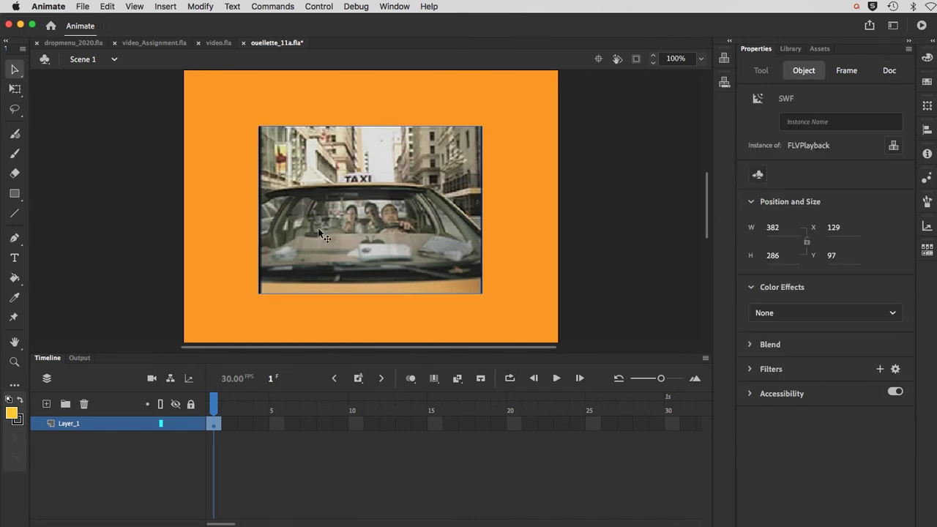
key("Delete")
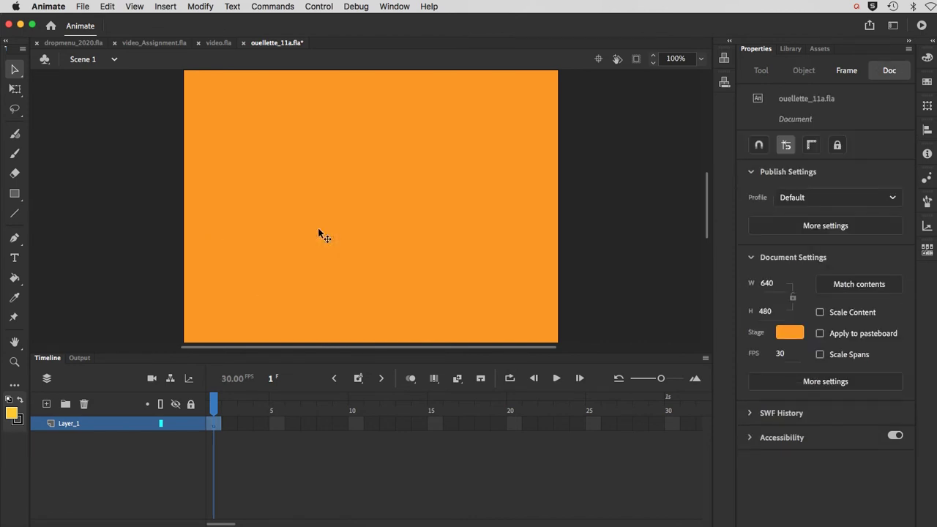
Step: Start a video import with nutrigrain_160.mov from Videos_assets and send it to Media Encoder for conversion
left_click(79, 8)
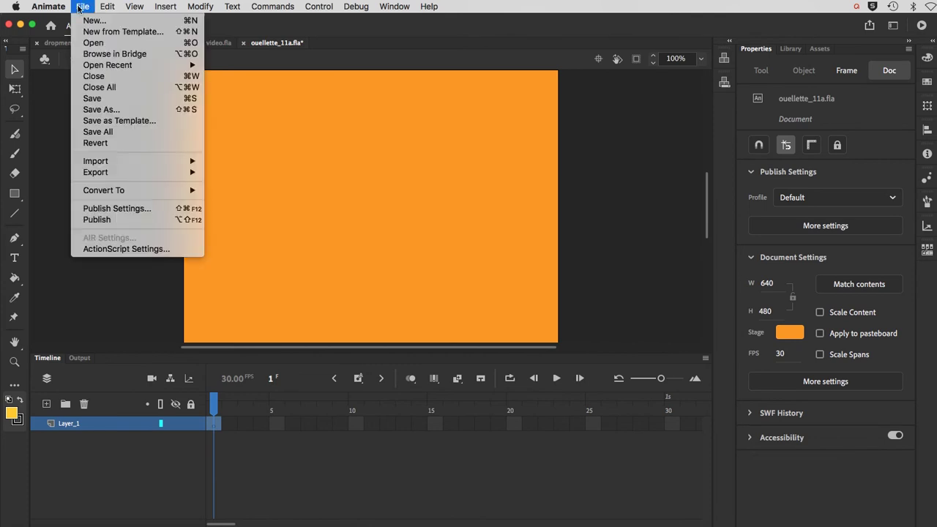
mouse_move(89, 167)
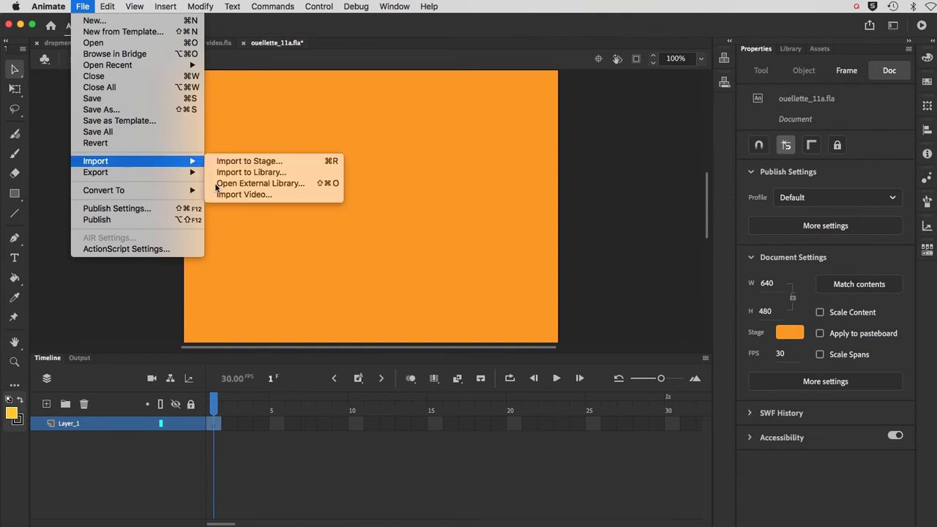
left_click(218, 195)
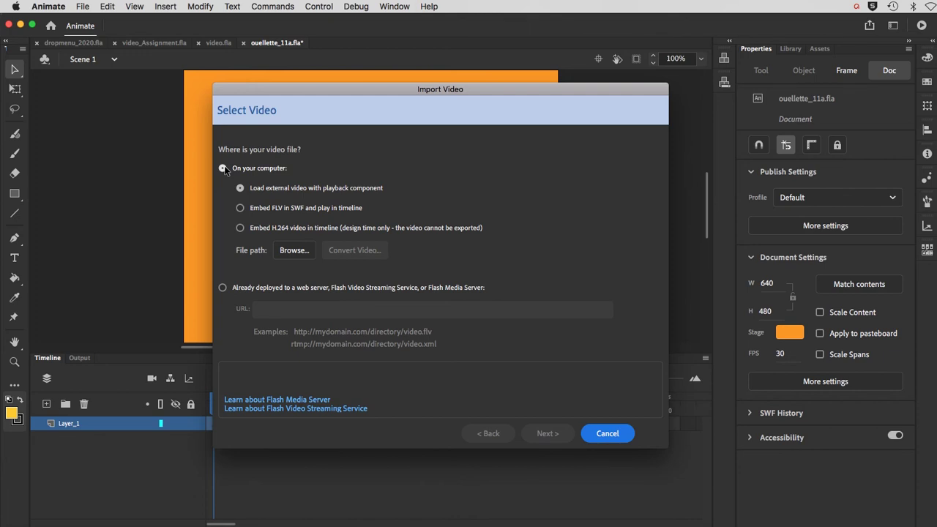
left_click(285, 251)
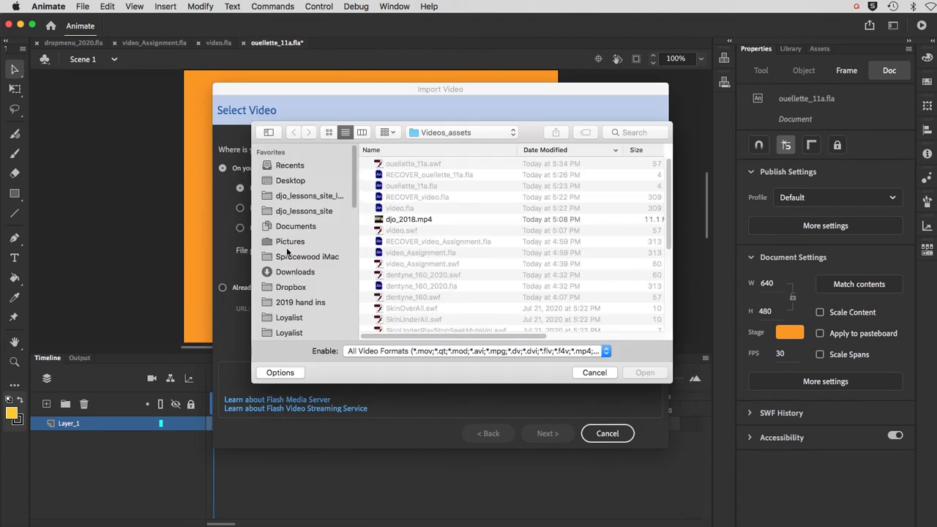
left_click_drag(665, 237, 664, 296)
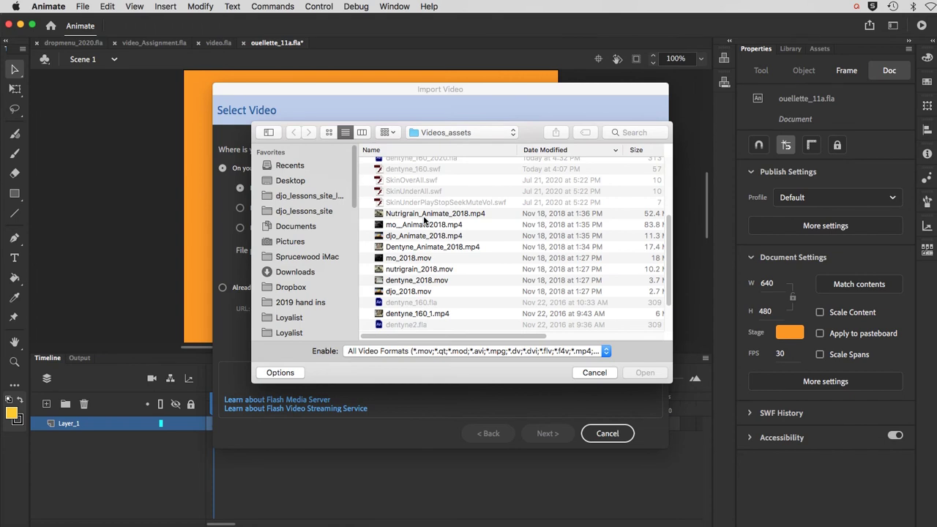
scroll(422, 220, "up", 1)
scroll(422, 220, "down", 3)
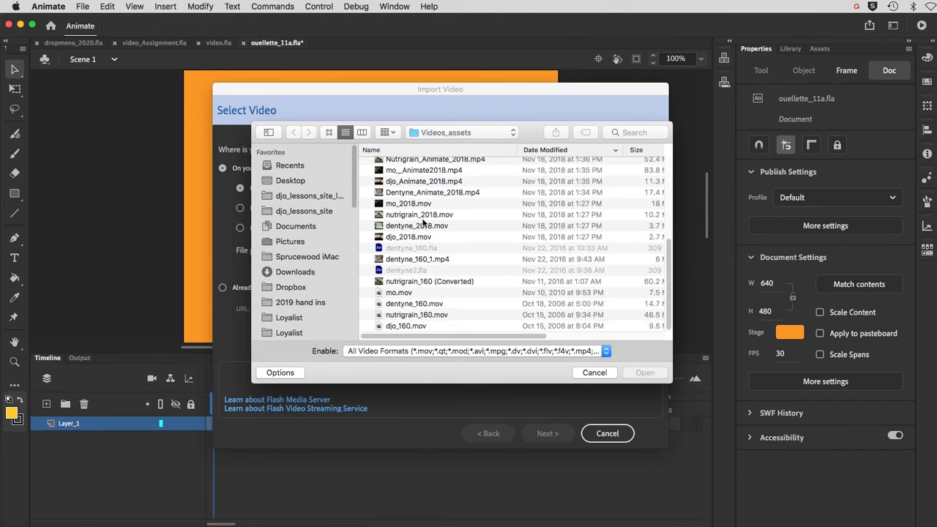
left_click(402, 313)
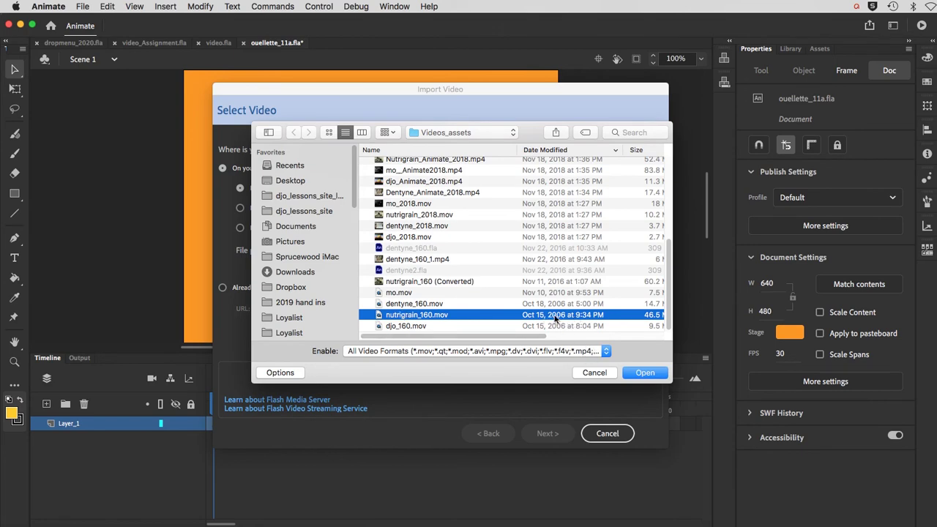
left_click(632, 373)
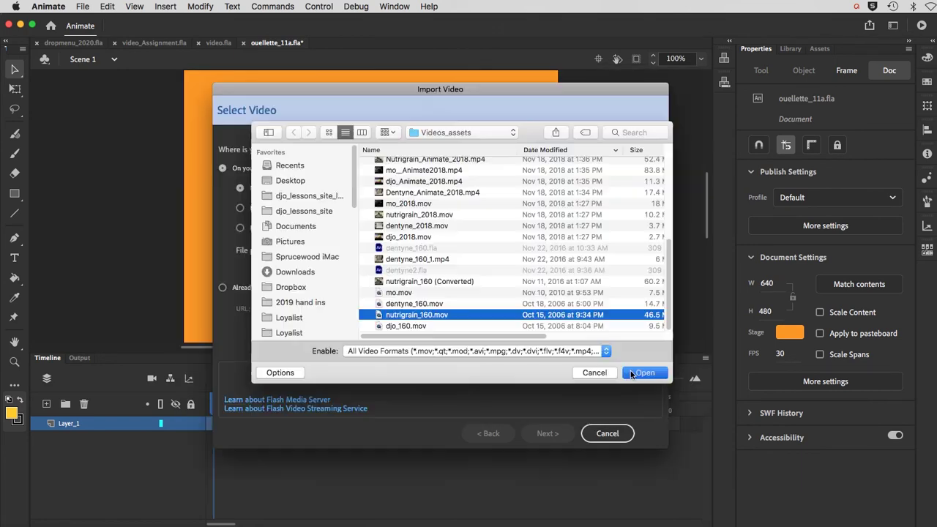
left_click(524, 300)
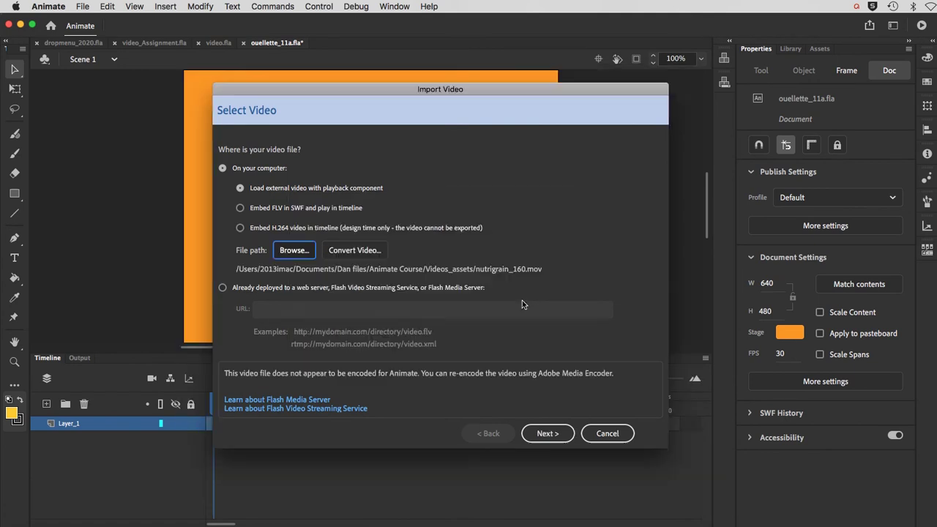
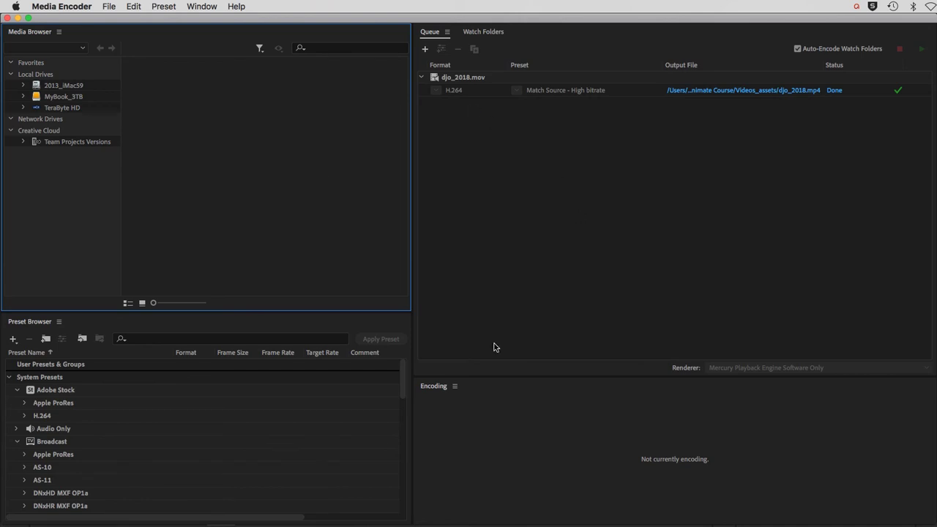
Step: Check the output file of nutrigrain_160.mov in the Media Encoder queue and encode it as H.264 with the Match Source - High bitrate preset
left_click_drag(428, 128, 430, 114)
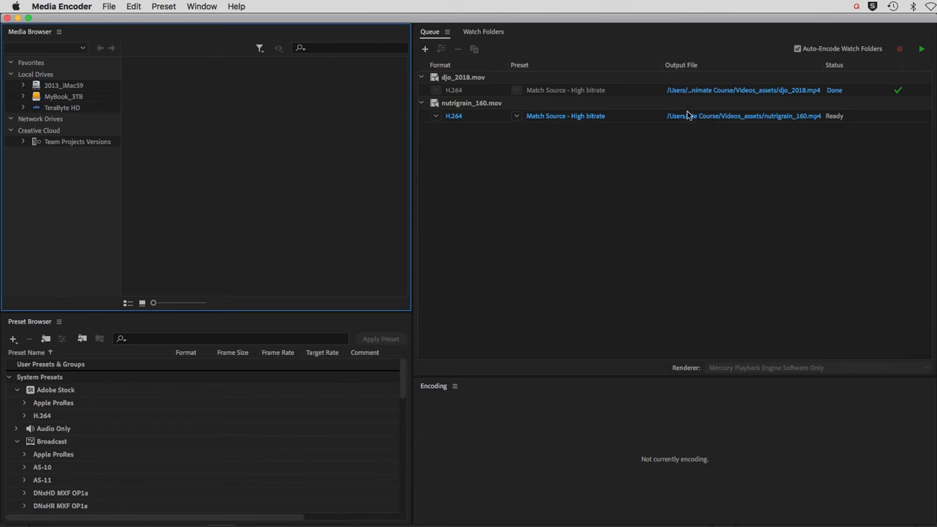
left_click(720, 122)
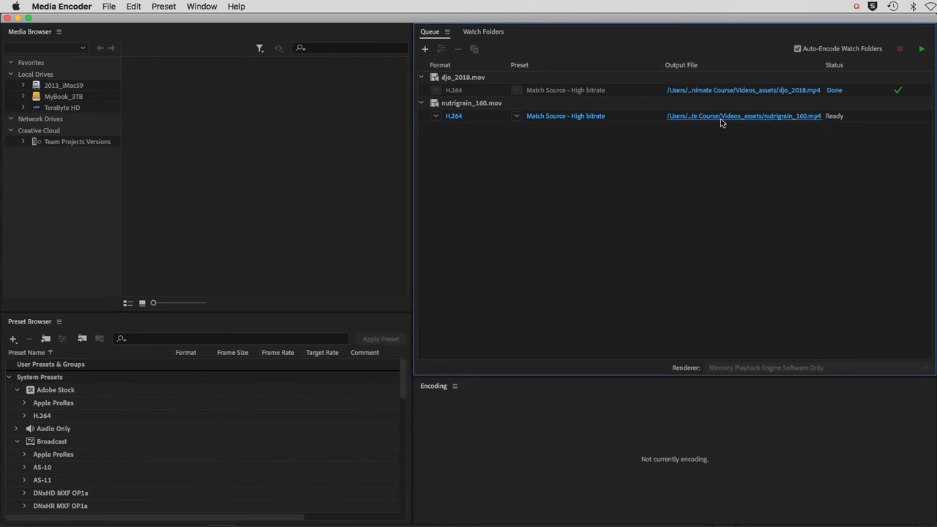
left_click(720, 117)
left_click(602, 228)
mouse_move(563, 118)
left_click(921, 49)
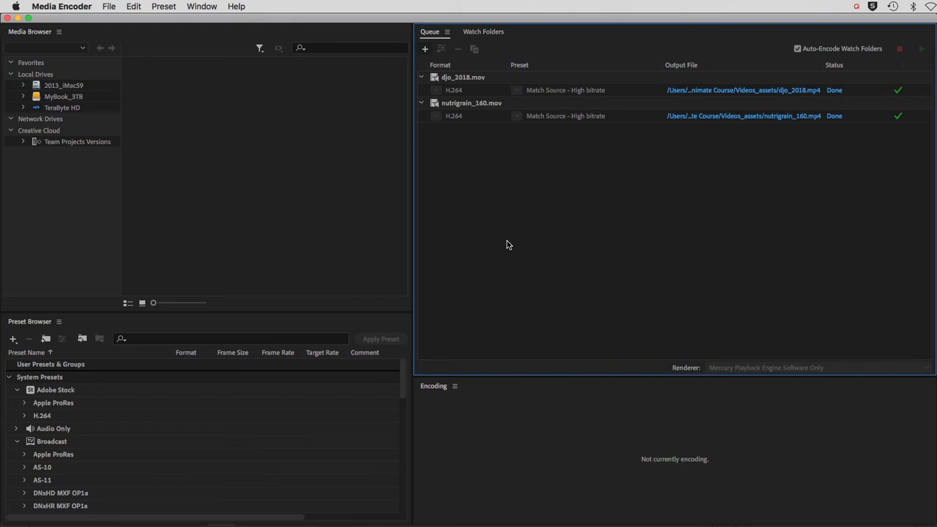
Step: Switch to Finder and locate the converted nutrigrain_160.mp4 in the Videos_assets folder
key("super+Tab")
key("super+Tab")
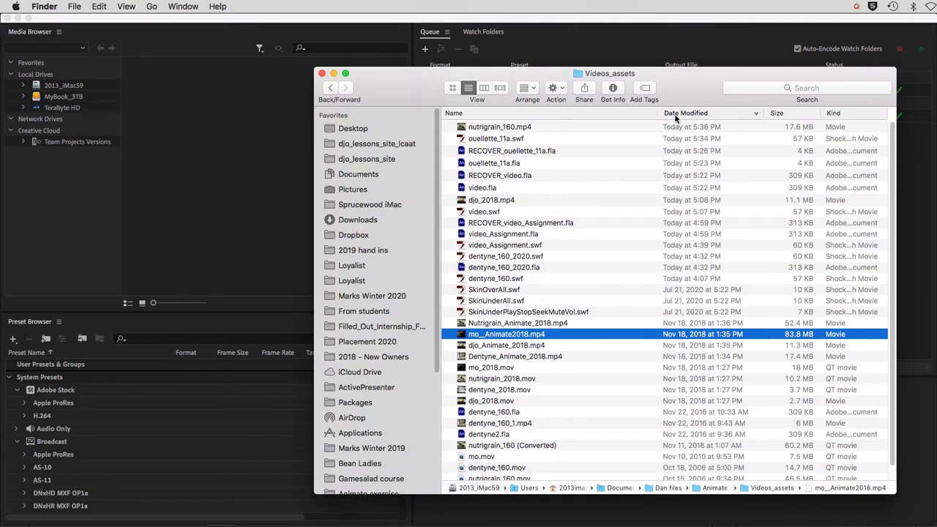
left_click(525, 129)
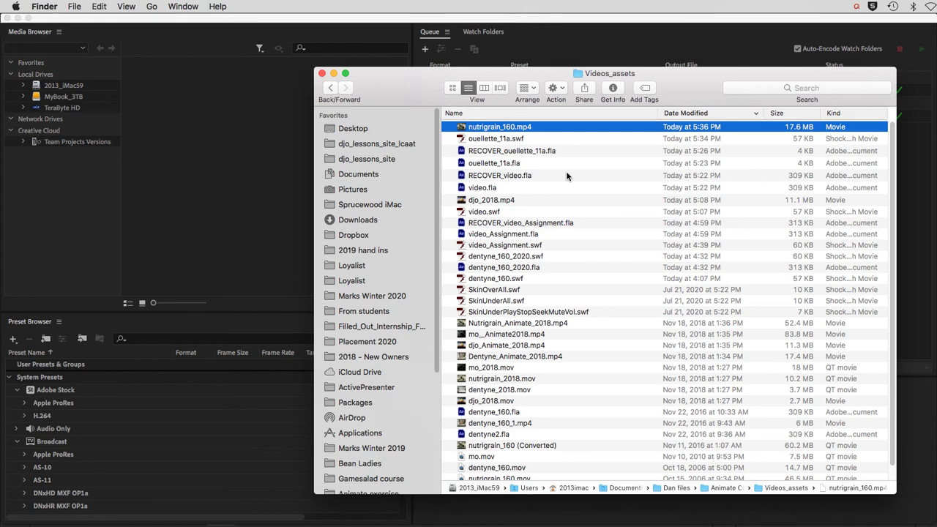
Step: Switch to Animate, dismiss the encoding notice, and choose nutrigrain_160.mp4 from Videos_assets as the external video to load with a playback component
key("super+Tab")
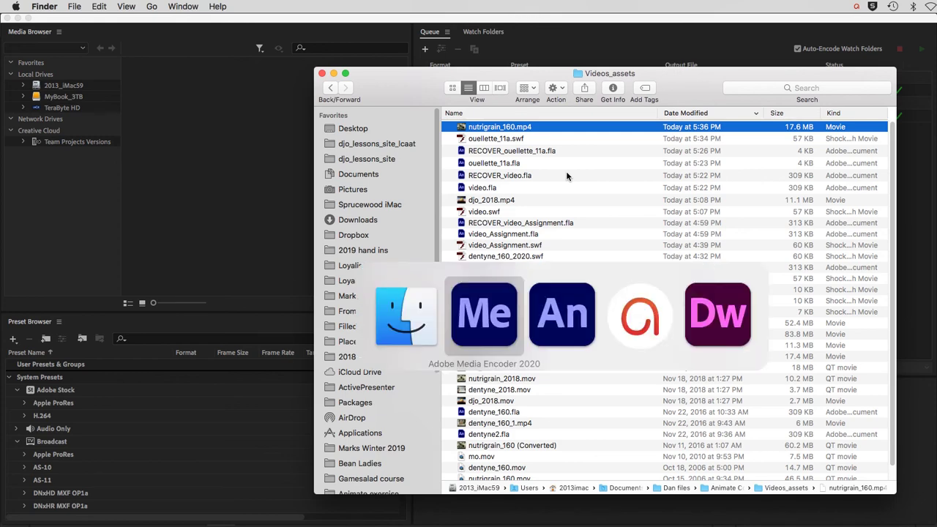
key("super+Tab")
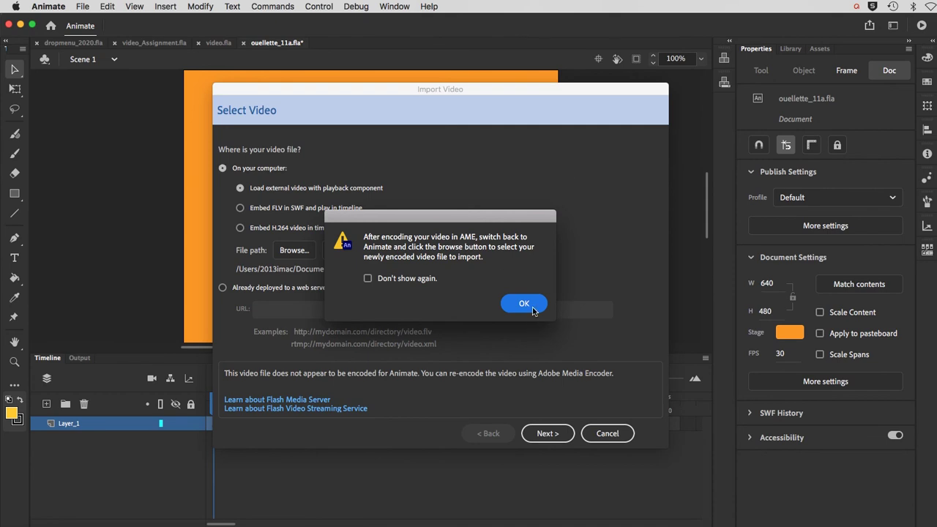
left_click(525, 304)
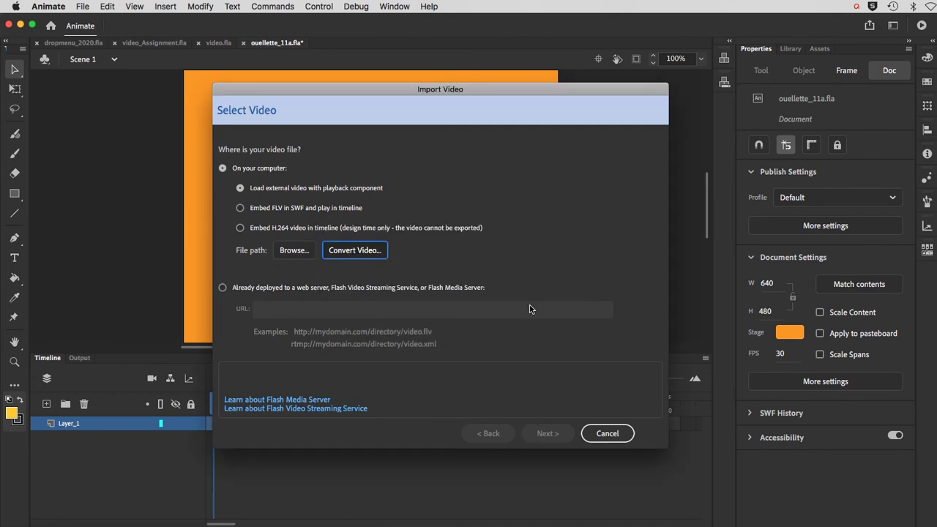
left_click(293, 253)
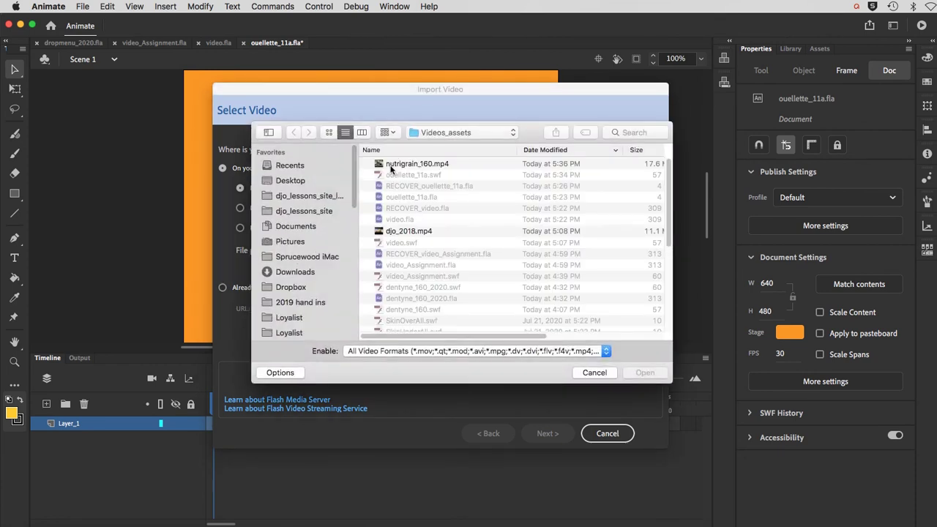
left_click(390, 167)
left_click(654, 376)
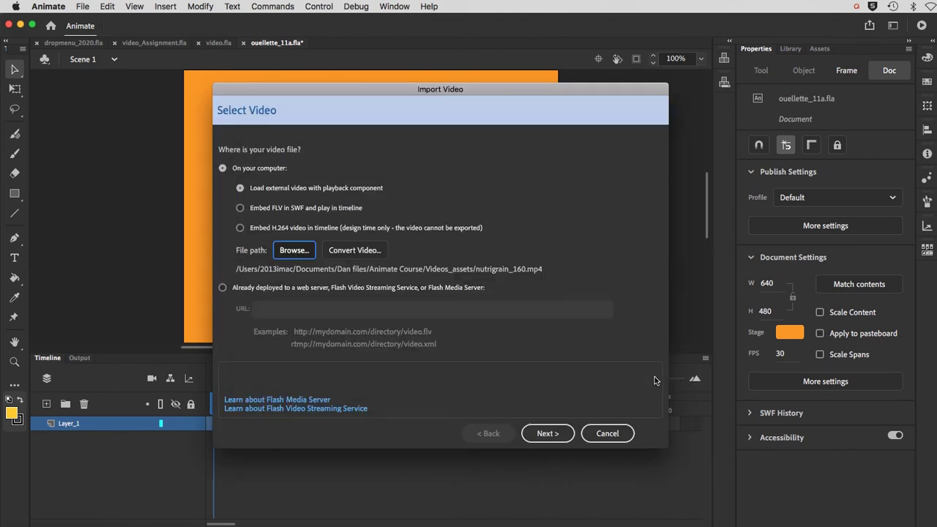
Step: Complete the video import using the SkinUnderAll.swf skin
left_click(561, 434)
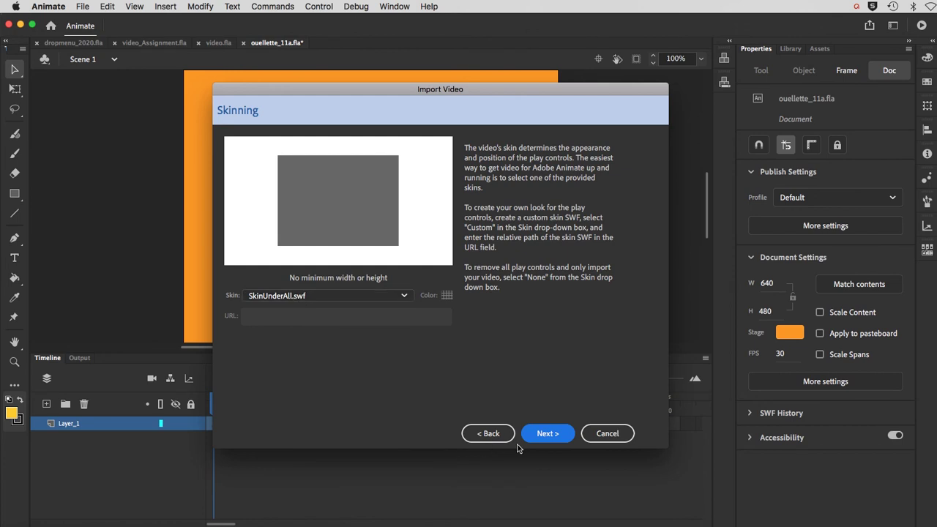
left_click(540, 435)
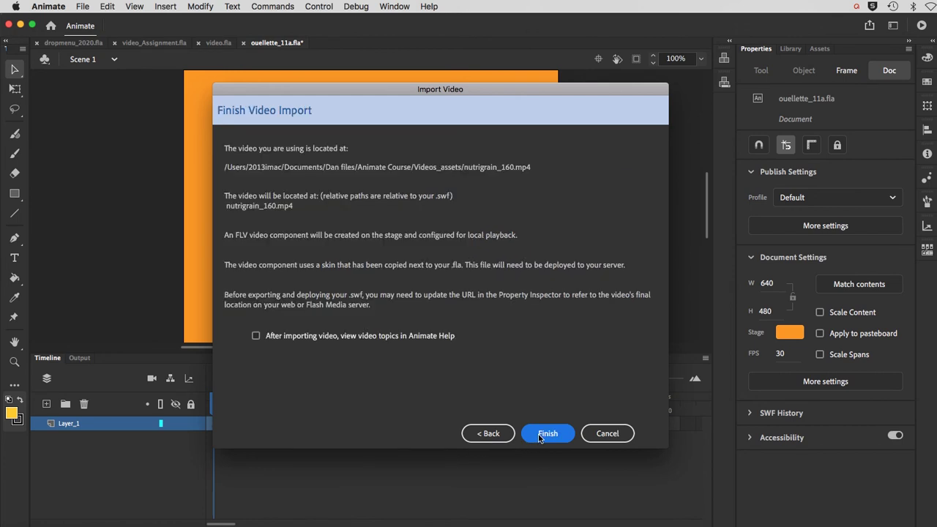
left_click(547, 433)
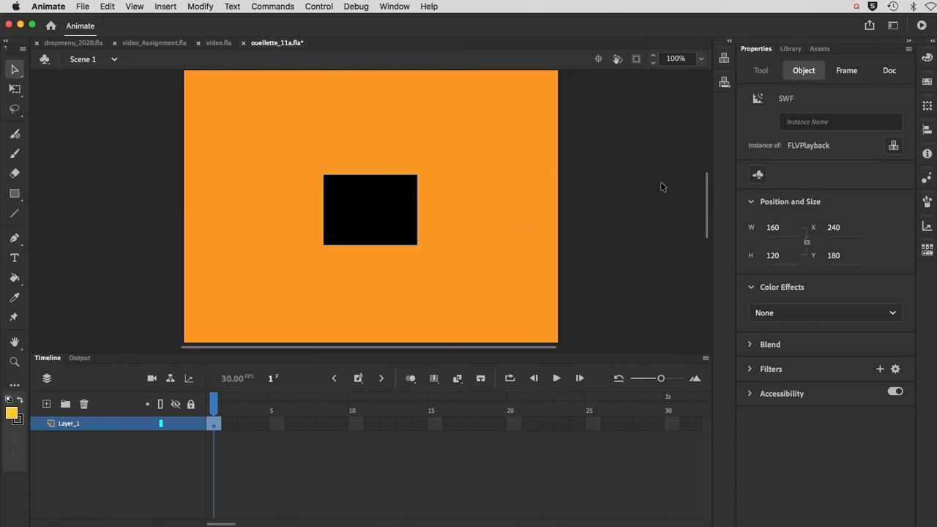
Step: Turn off autoPlay in the video component's parameters and save the document
left_click(892, 146)
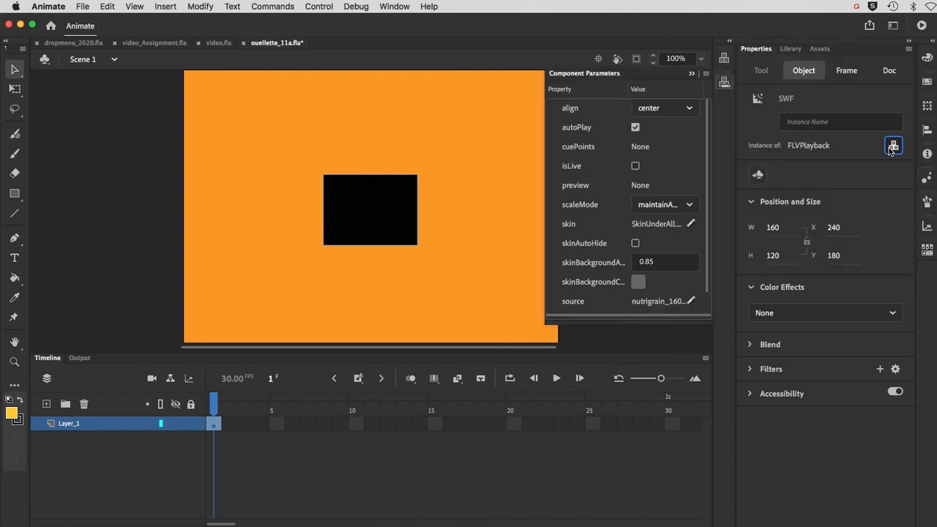
left_click(636, 127)
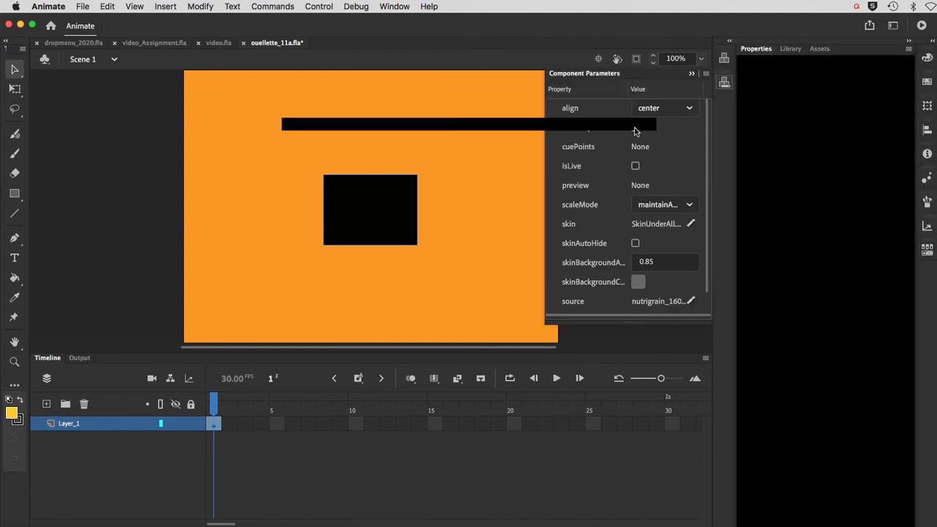
left_click(497, 243)
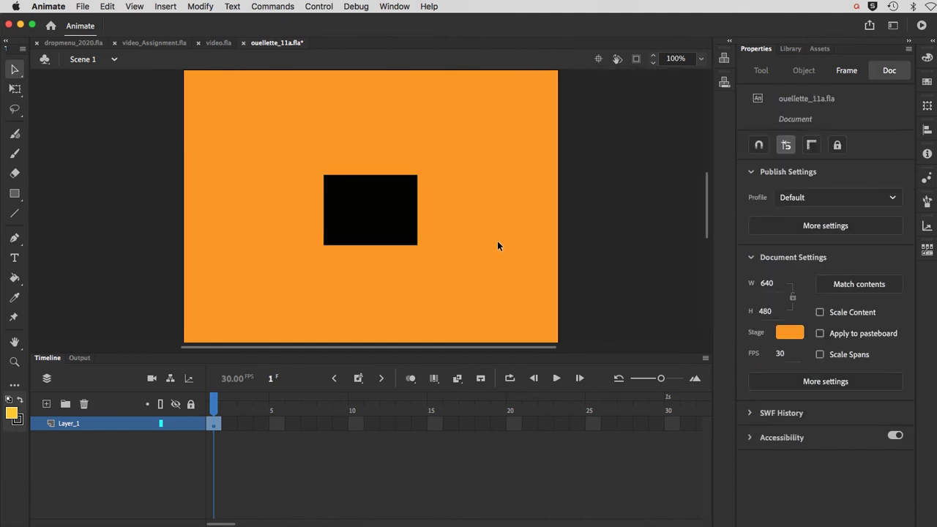
left_click(82, 7)
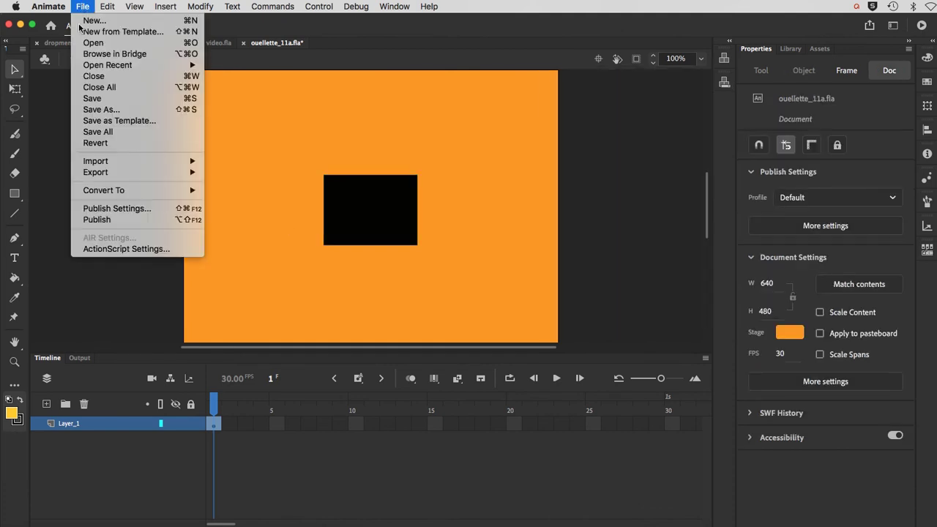
left_click(95, 98)
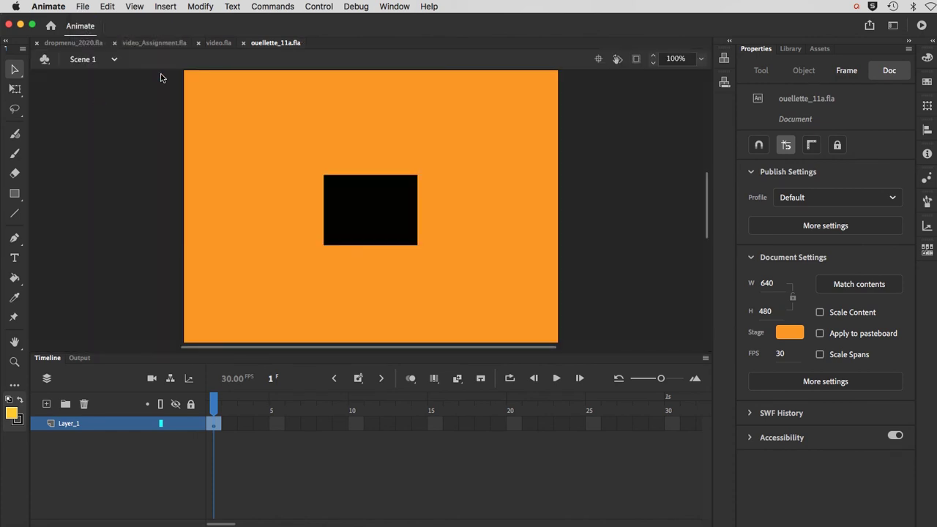
Step: Test the movie, start the small video with the skin's play control, and close the preview
left_click(315, 7)
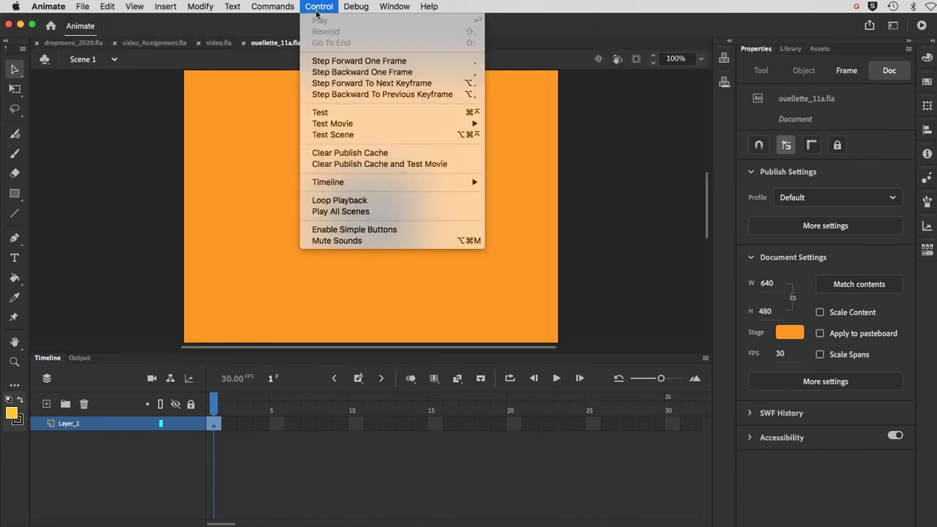
left_click(322, 112)
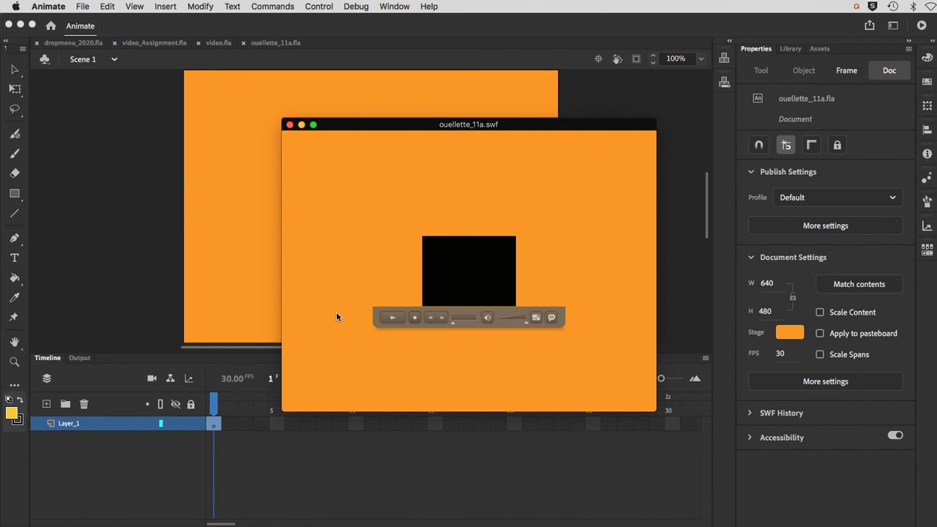
left_click(393, 321)
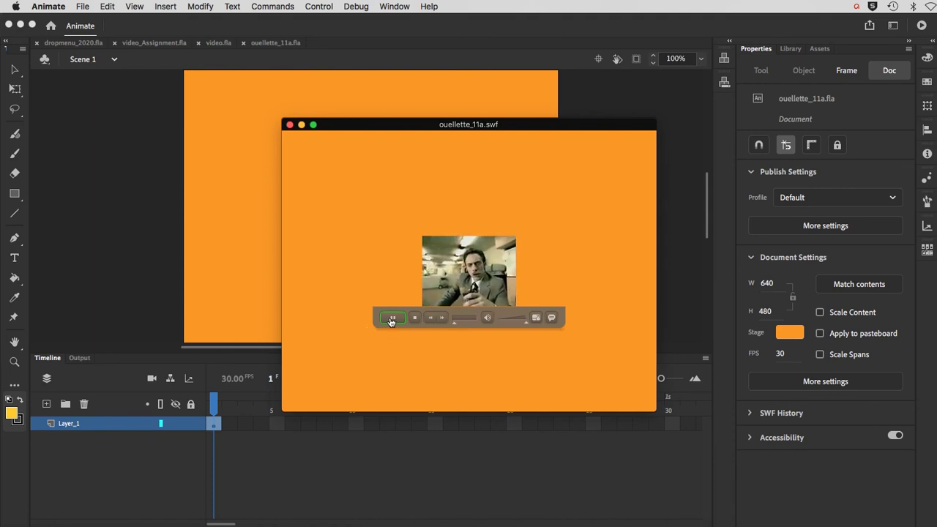
left_click(289, 125)
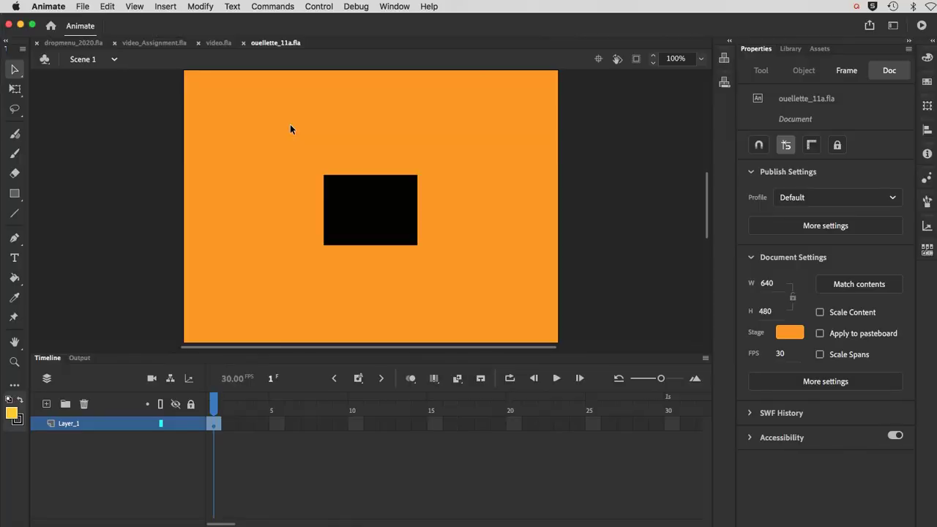
Step: Enlarge the video component with Free Transform to about 509 × 382 and move it up to about X 56, Y 11
left_click(351, 211)
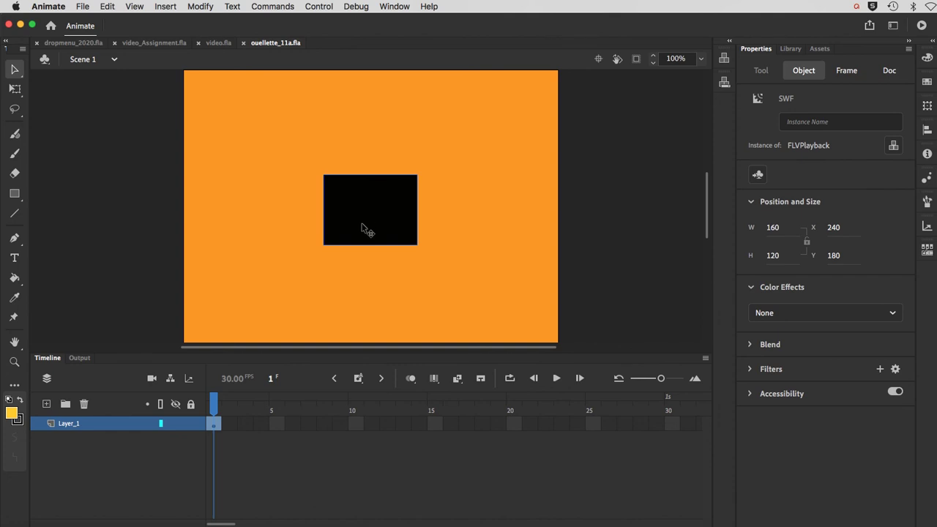
left_click(14, 88)
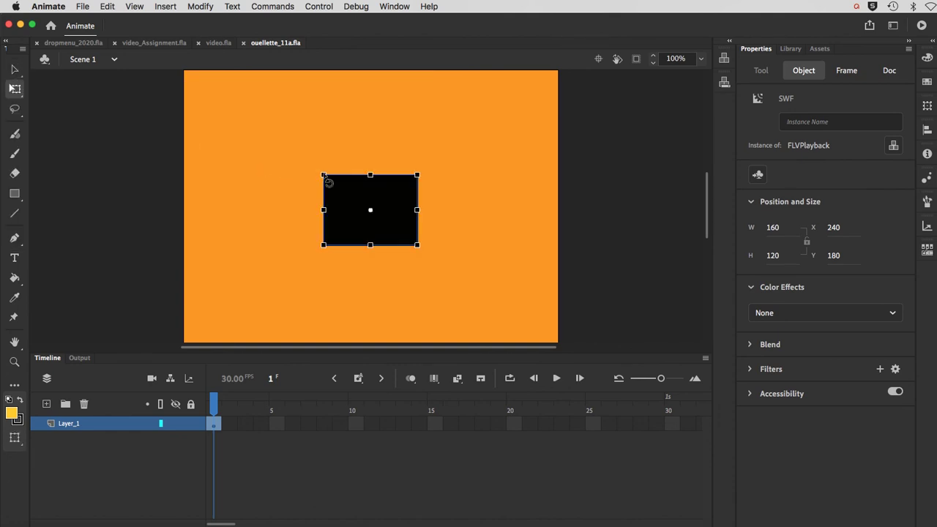
left_click_drag(323, 174, 205, 93)
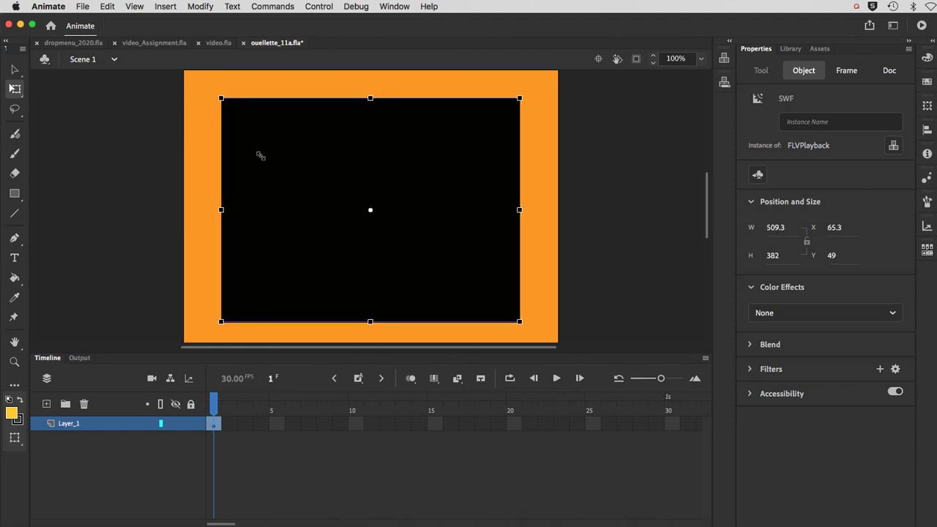
mouse_move(259, 153)
left_mouse_down()
mouse_move(252, 124)
mouse_move(252, 141)
left_mouse_up()
left_click(198, 140)
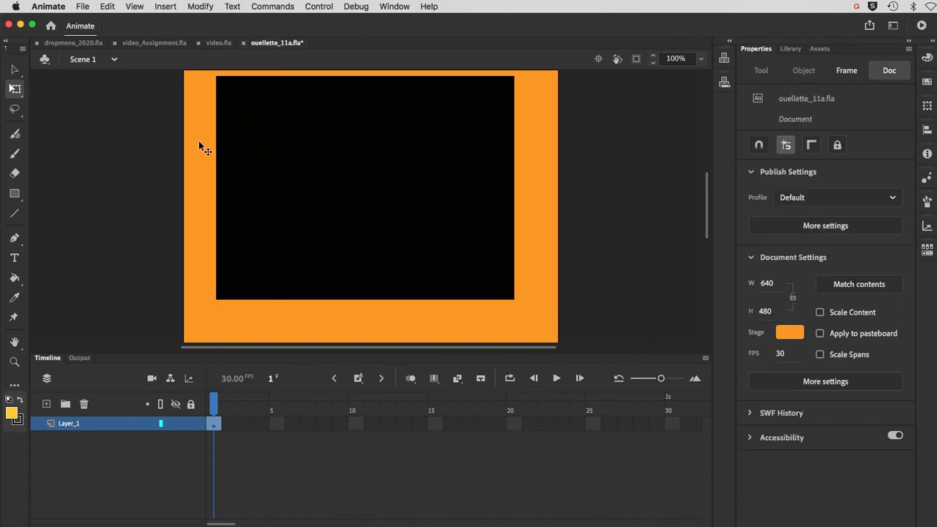
Step: Save the document and test the movie with the enlarged video
left_click(83, 6)
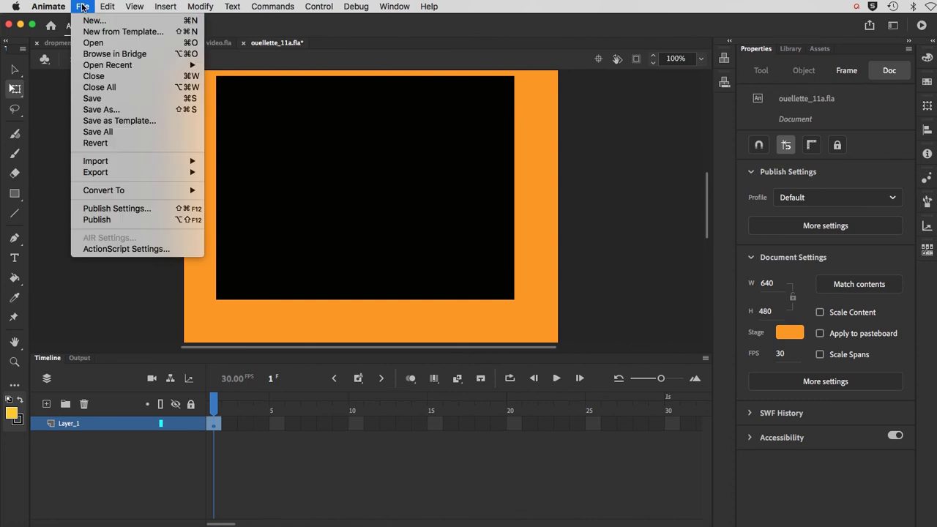
left_click(101, 99)
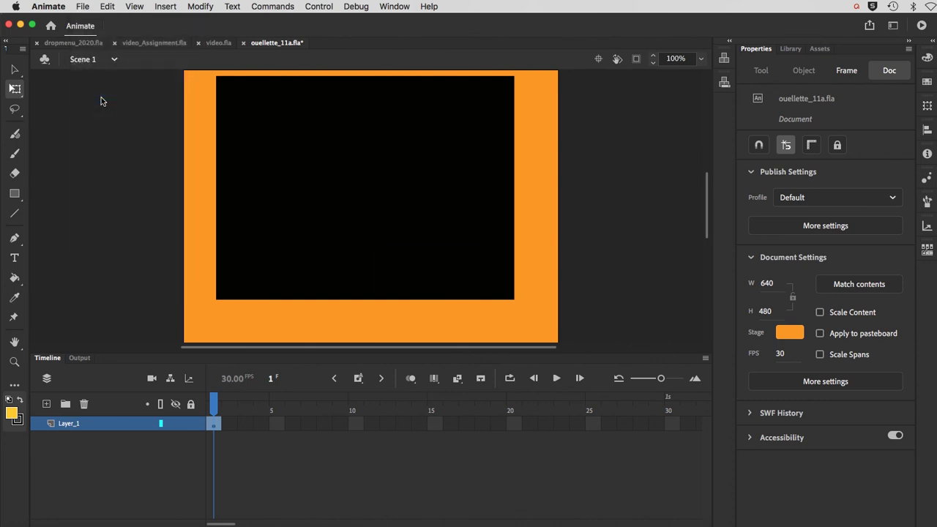
left_click(322, 6)
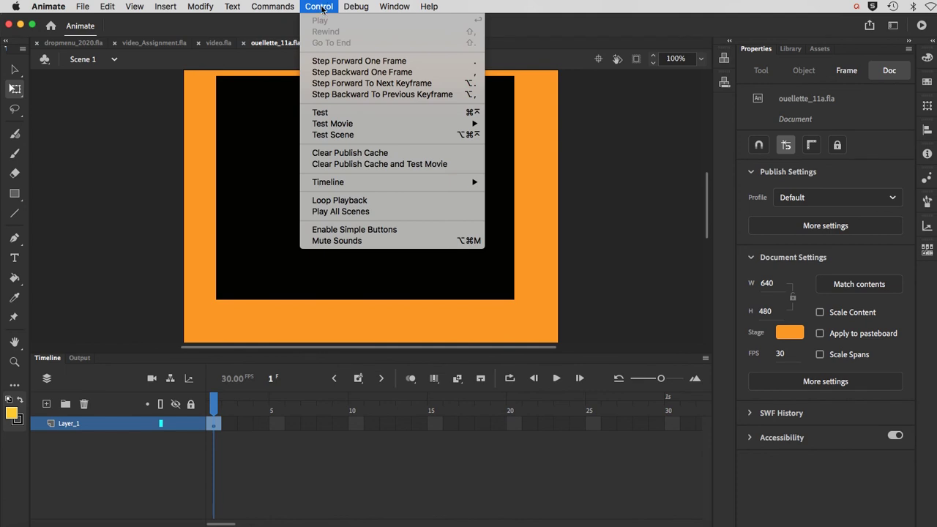
left_click(329, 115)
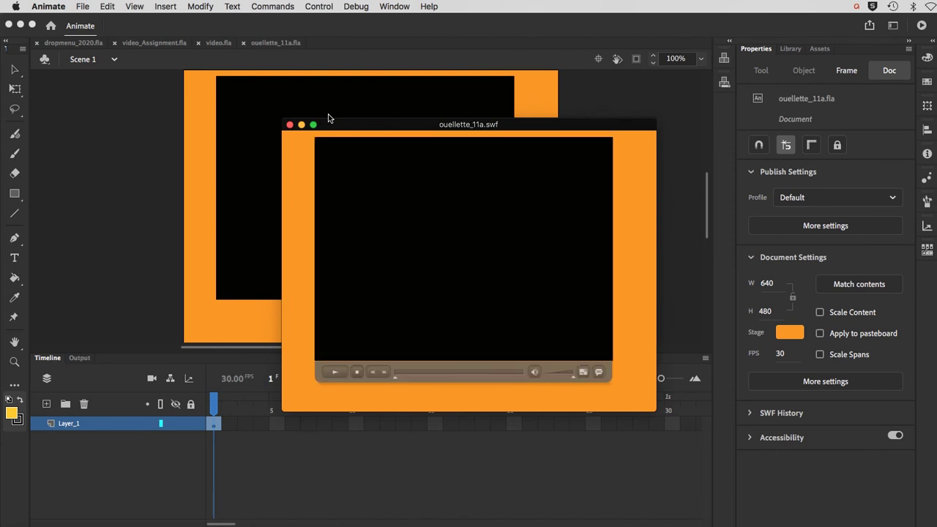
Step: Play the enlarged video in the preview at a lowered volume, pause it, and close the preview
left_click(331, 372)
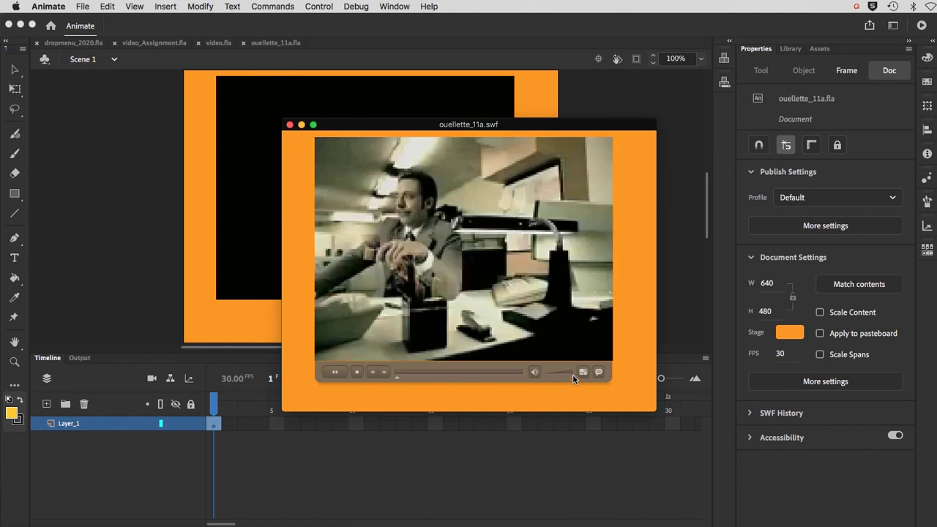
left_click_drag(573, 378, 555, 380)
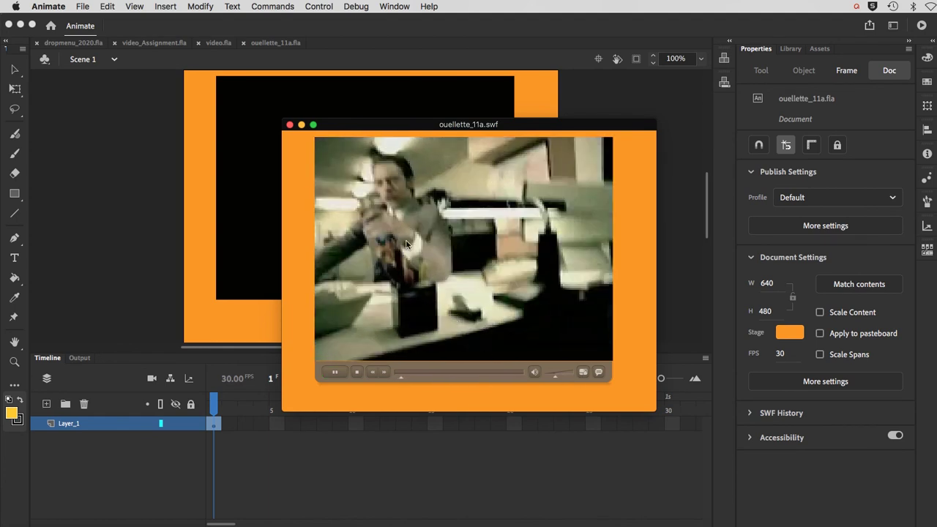
left_click(334, 374)
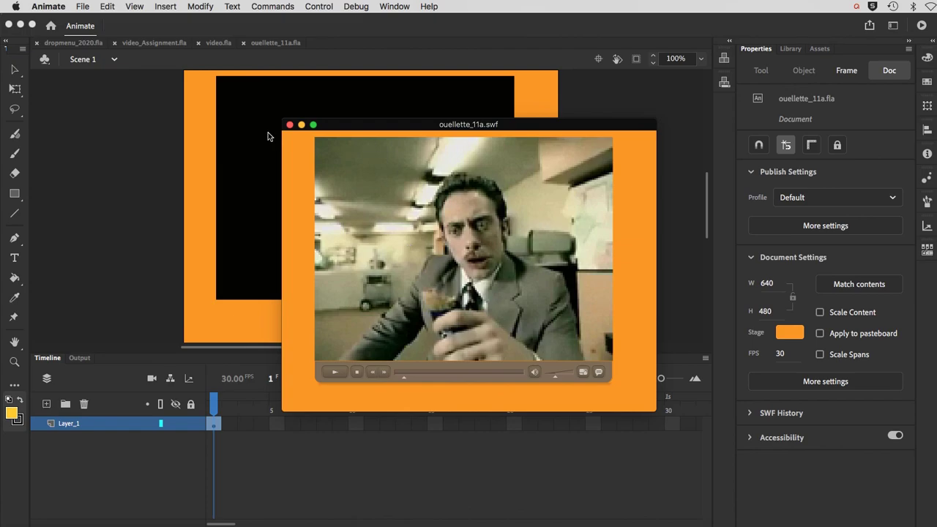
left_click(290, 125)
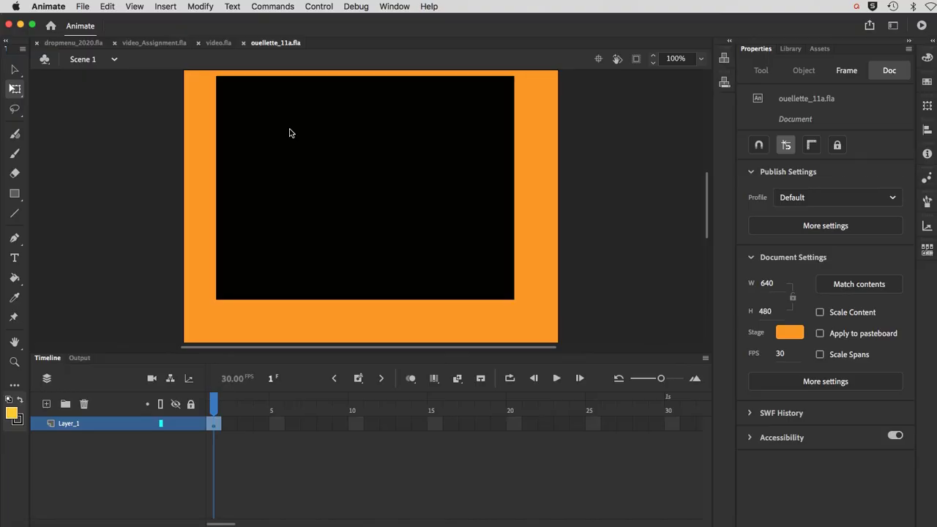
Step: Move the video component down and slightly right to about the centre of the stage, and save the document
left_click(267, 227)
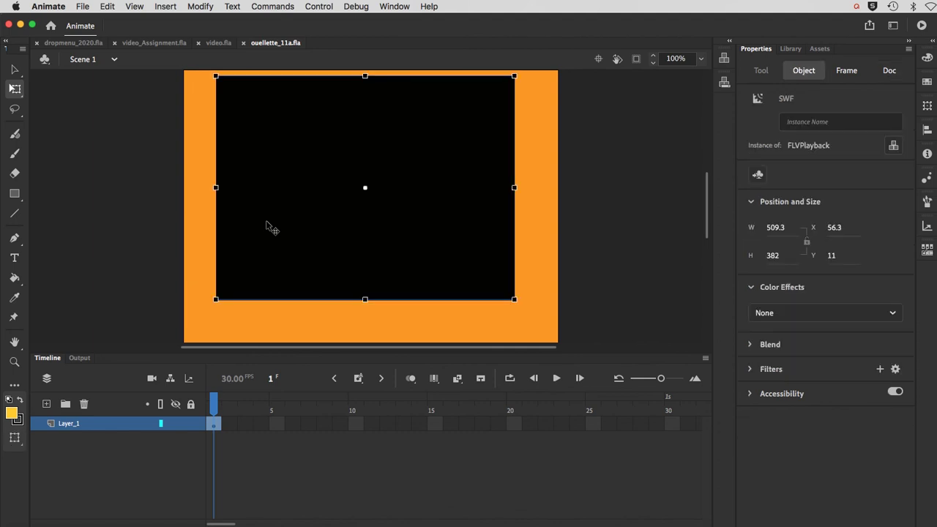
left_click_drag(270, 227, 275, 245)
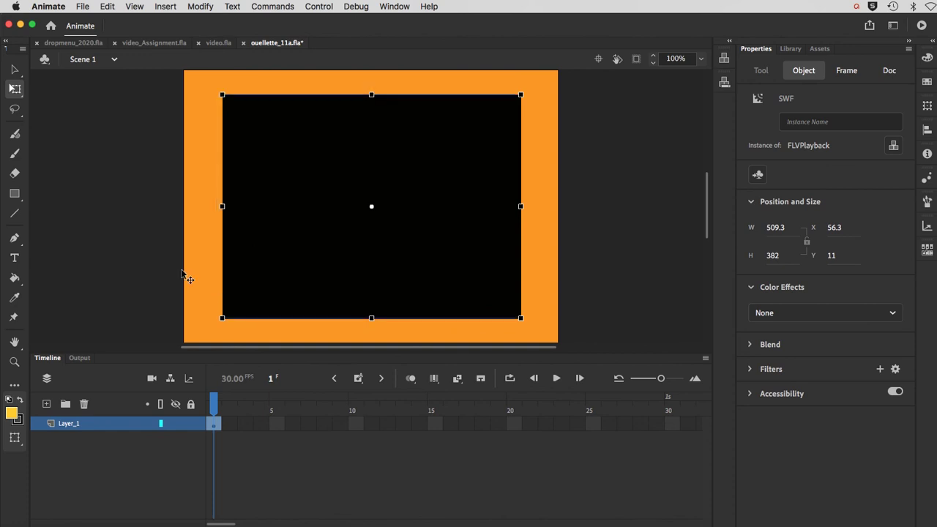
left_click(195, 273)
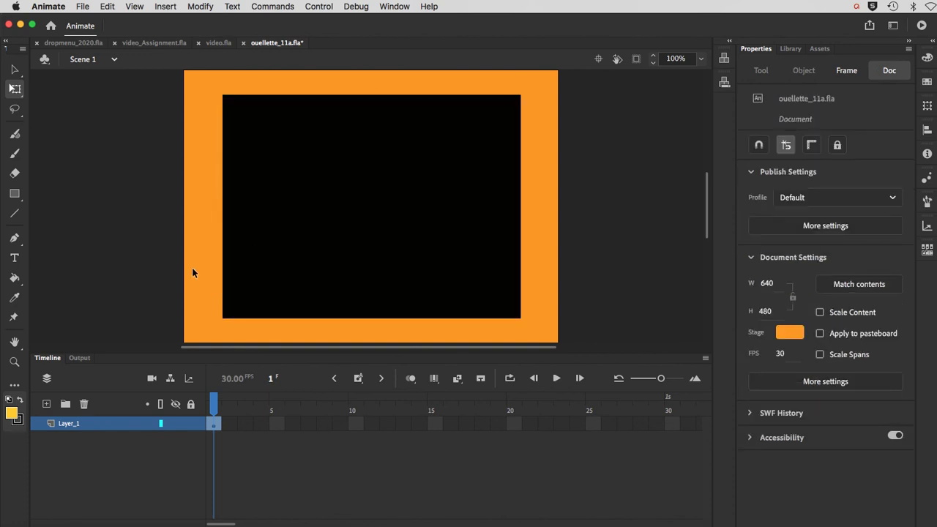
key("super+s")
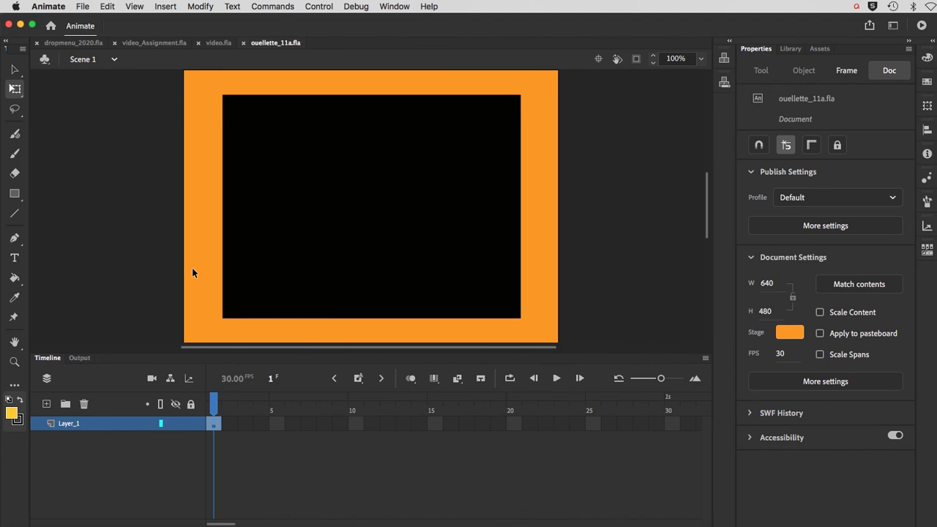